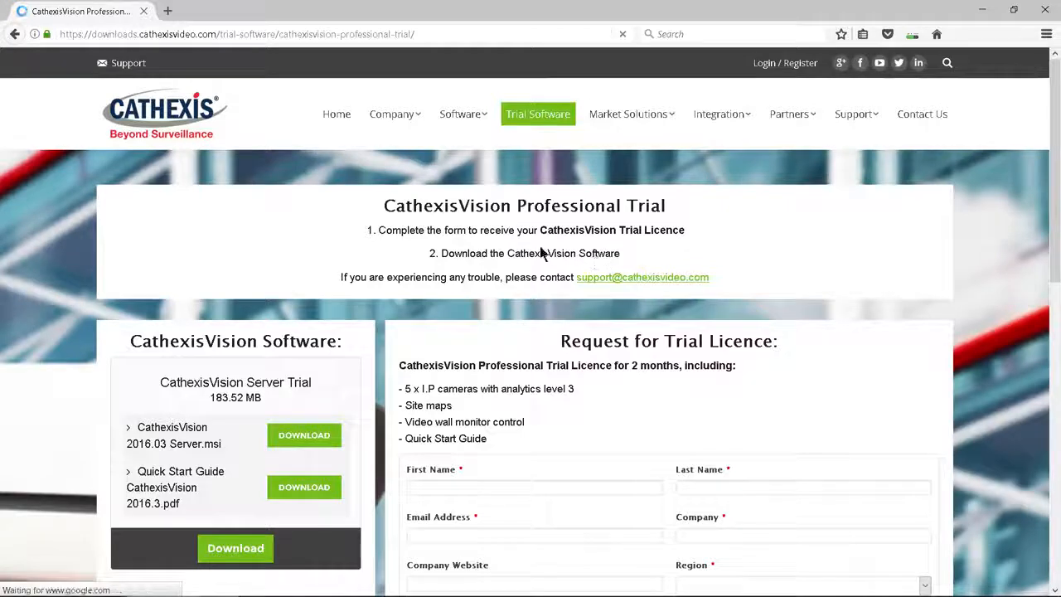
Fill in the trial licence request with the requester's name and e-mail, pass reCAPTCHA, and submit.
scroll(622, 281, "down", 5)
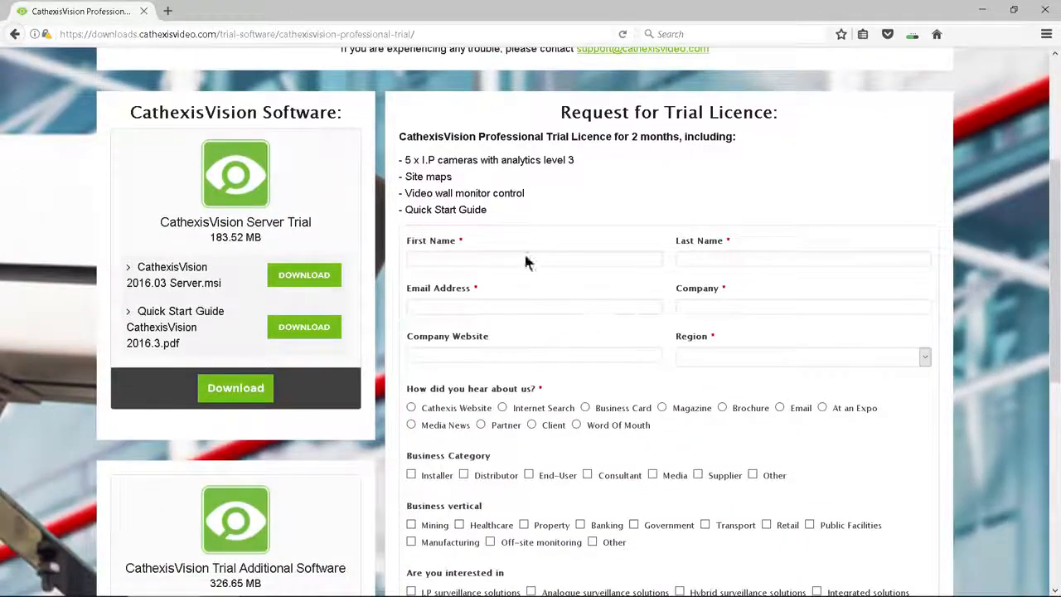
left_click(488, 260)
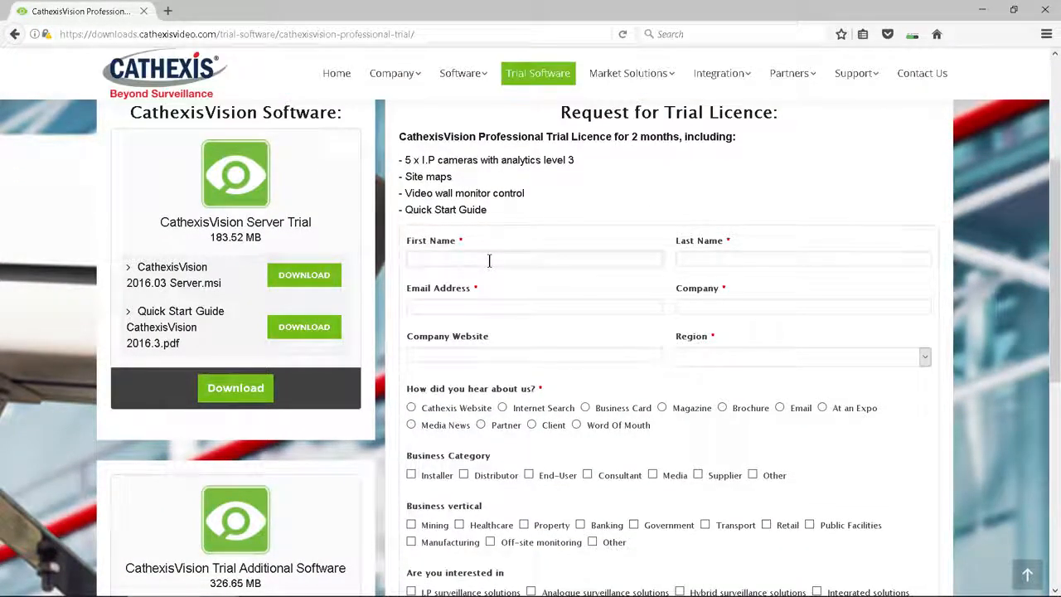
left_click(711, 263)
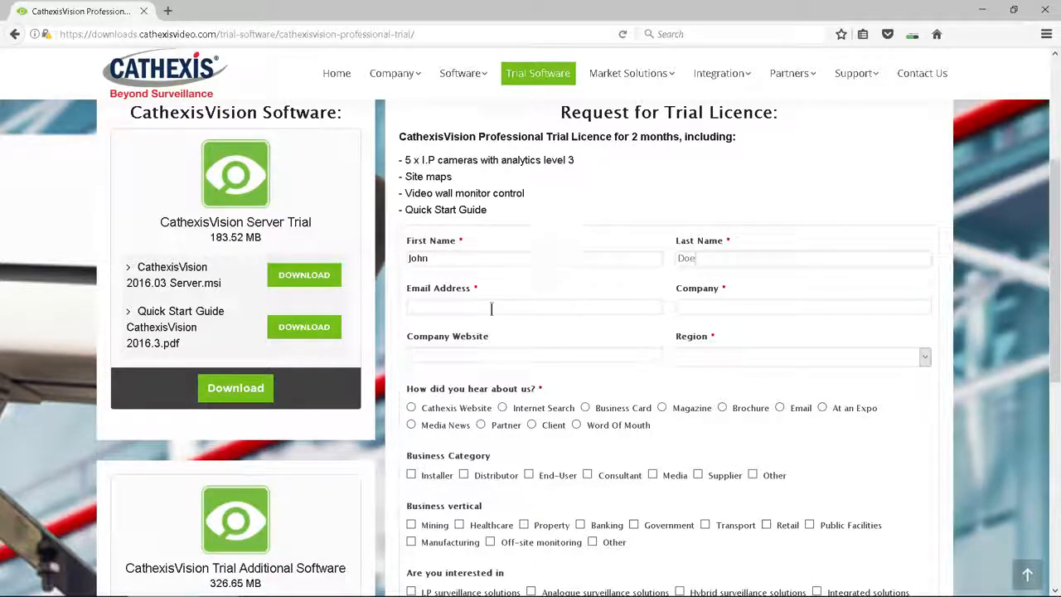
left_click(454, 305)
type("john")
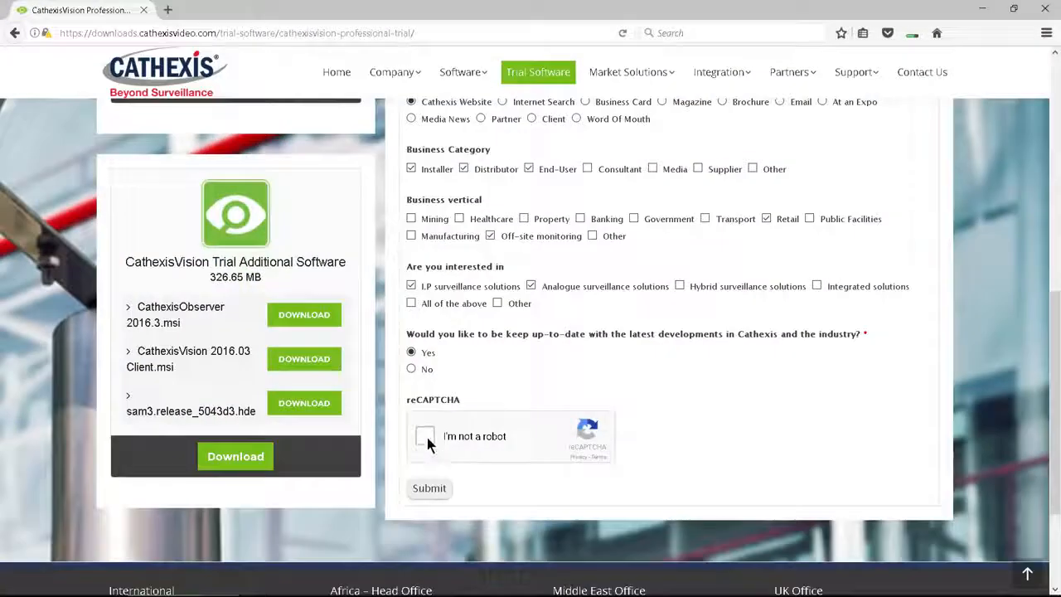
left_click(426, 435)
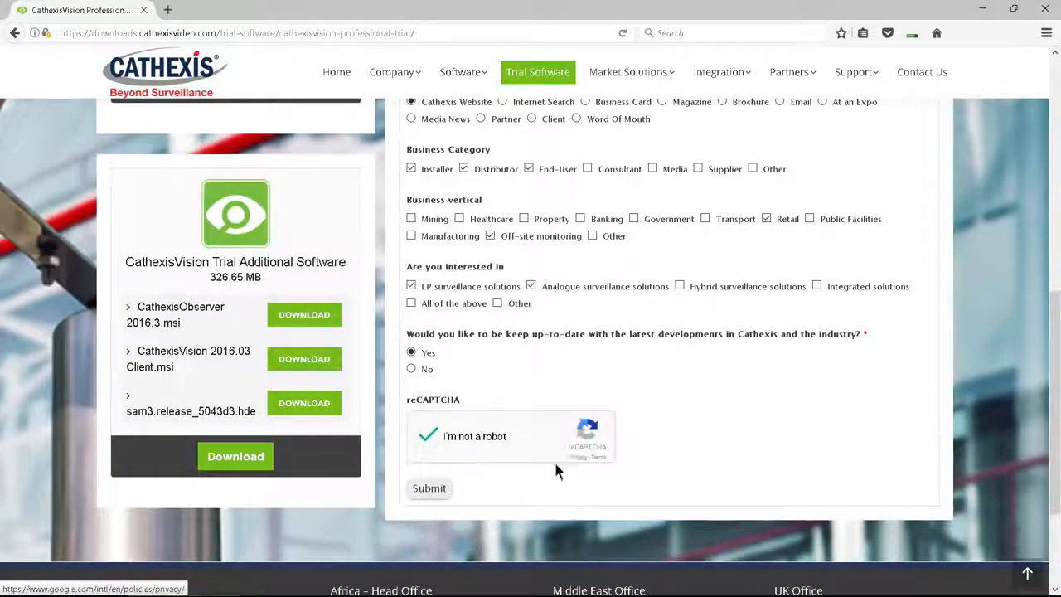
left_click(432, 490)
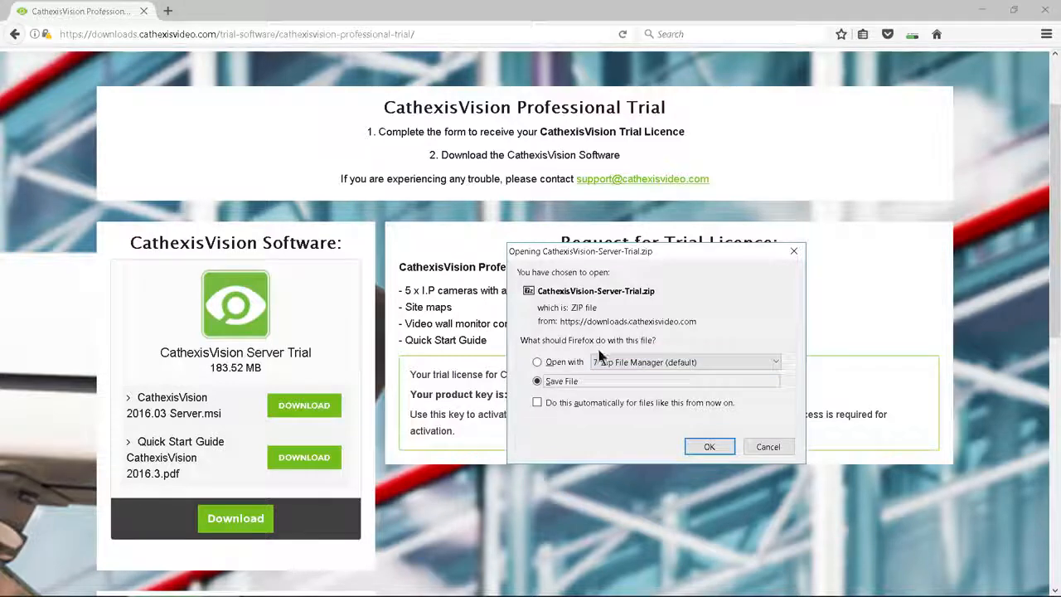
Save the server trial zip download, then run CathexisVision_2016.3_Server.msi.
left_click(711, 448)
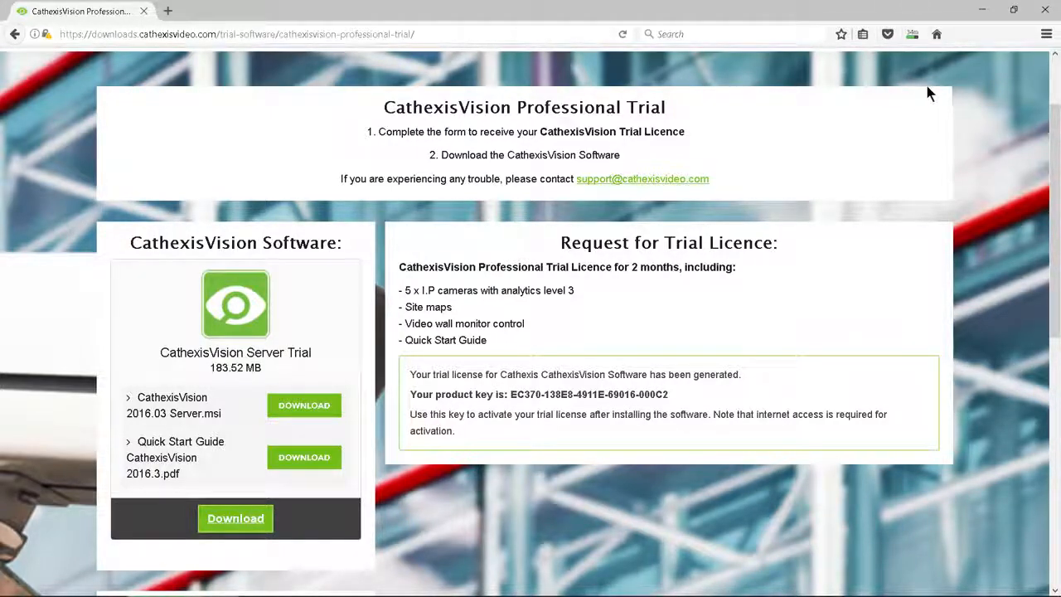
left_click(911, 34)
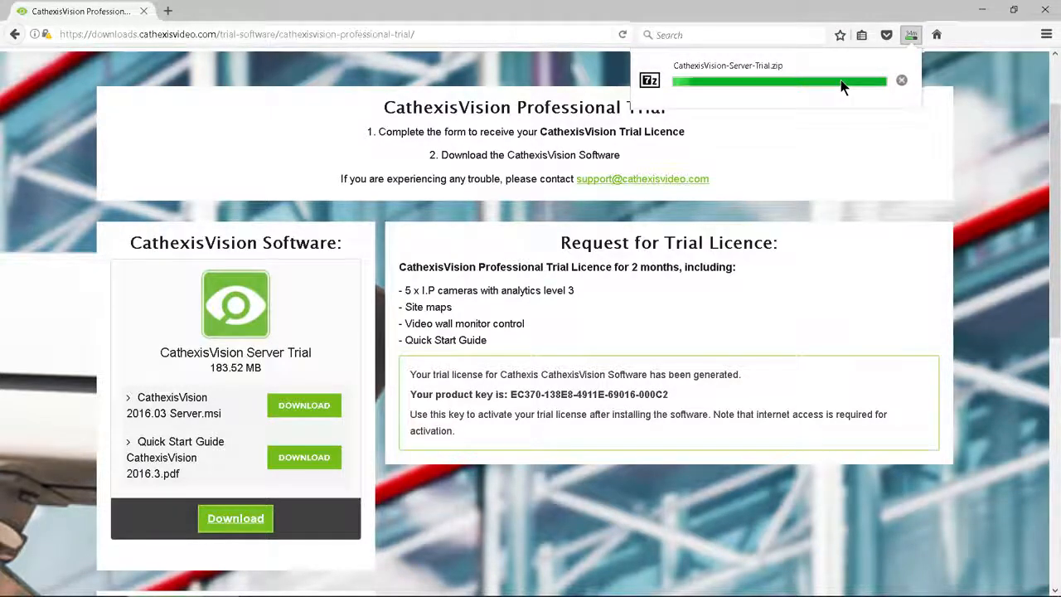
left_click(910, 34)
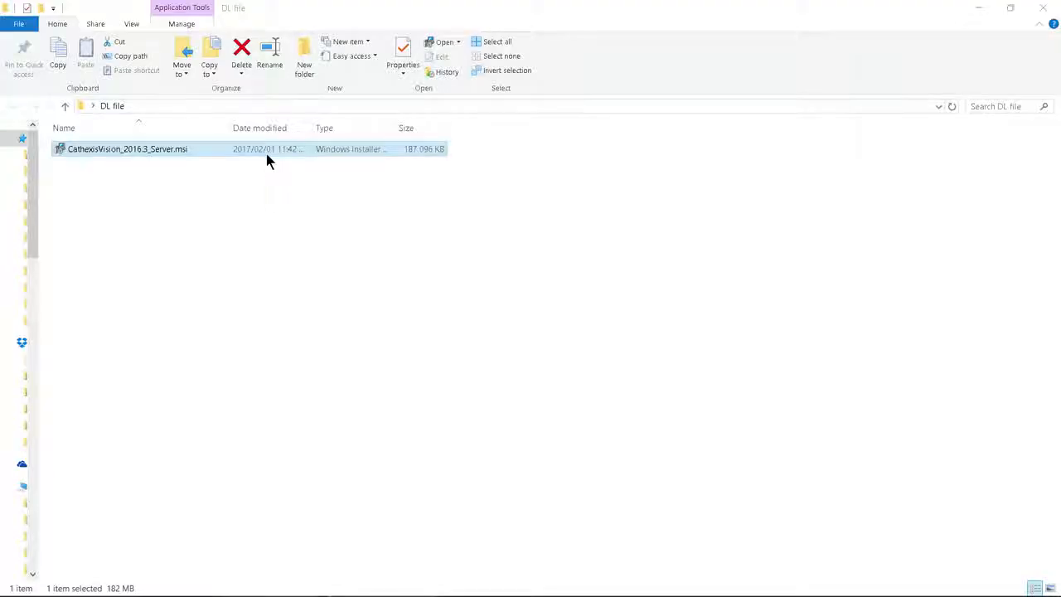
double_click(266, 154)
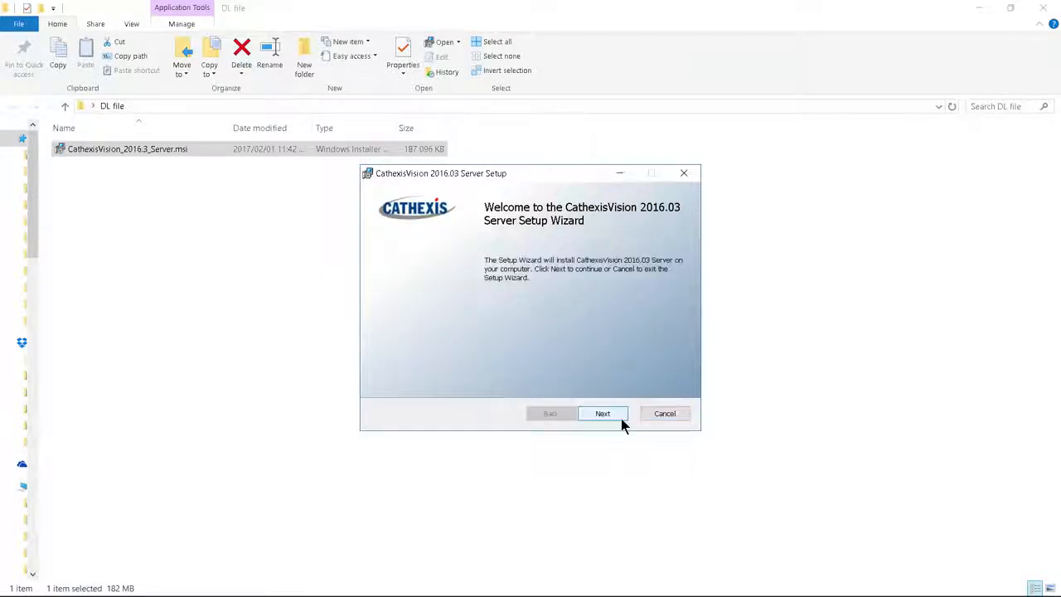
Install CathexisVision 2016.03 Server as a Full NVR System in the default folder, accepting the EULA.
left_click(609, 416)
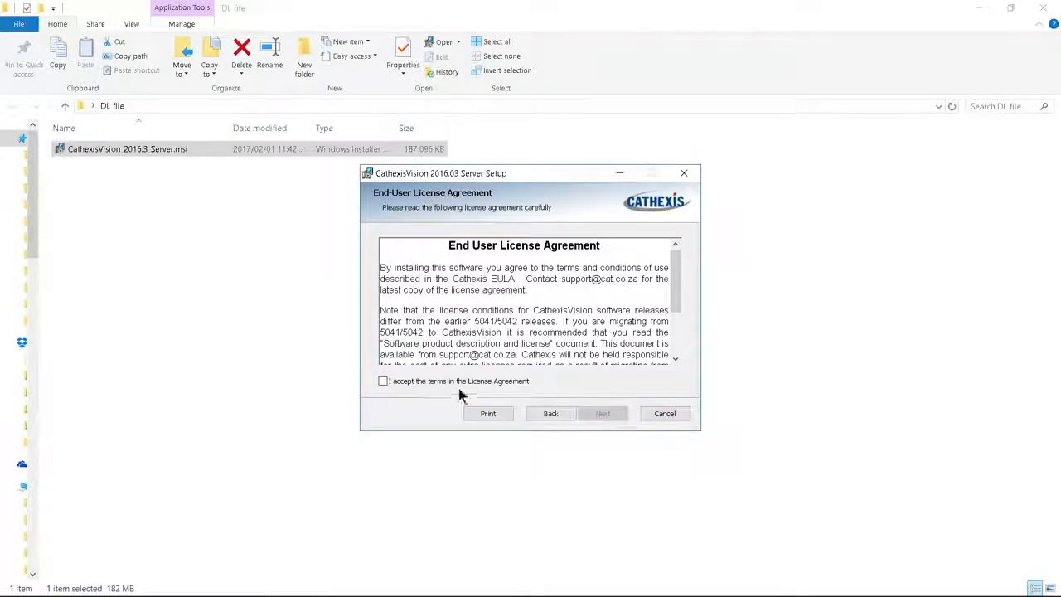
left_click(451, 381)
left_click(597, 414)
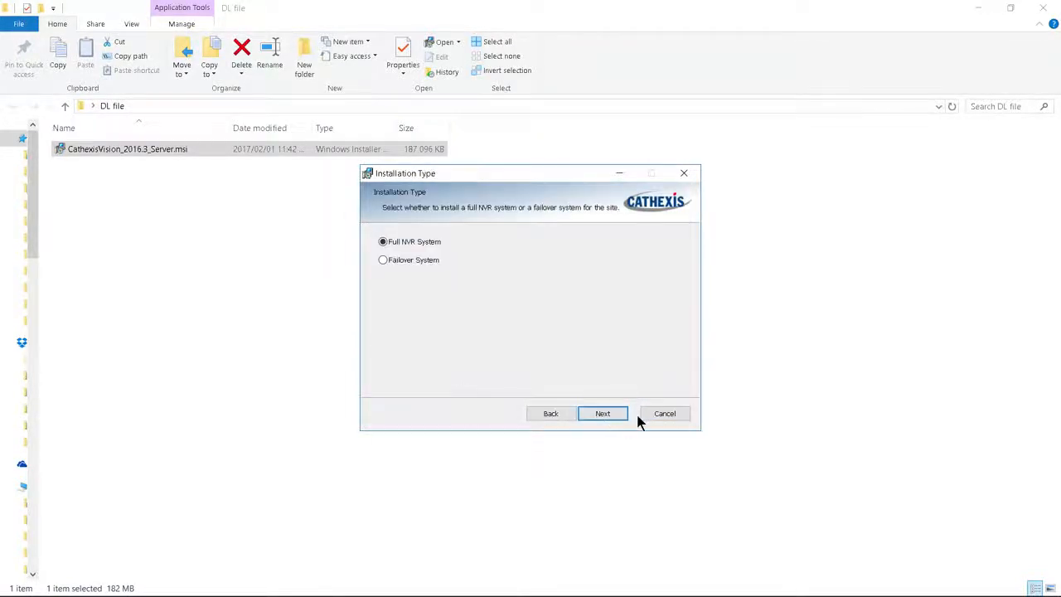
left_click(609, 416)
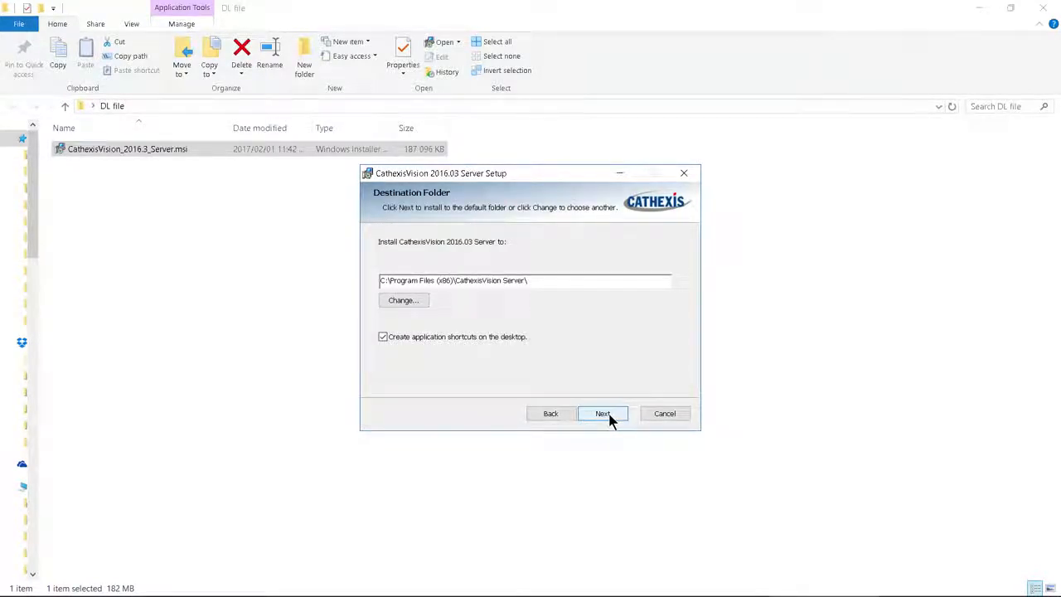
left_click(609, 419)
left_click(609, 418)
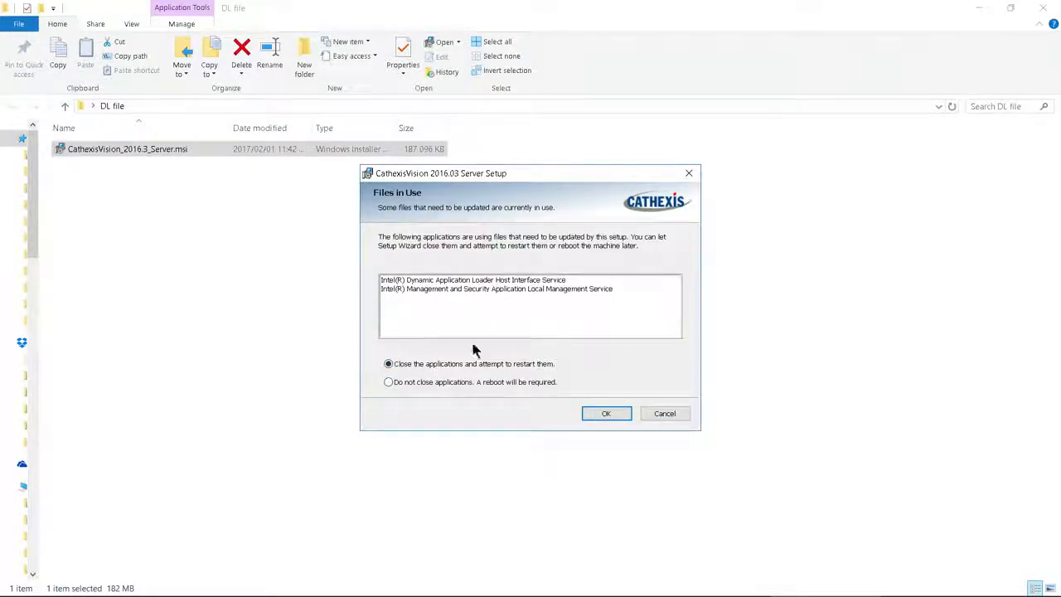
left_click(606, 412)
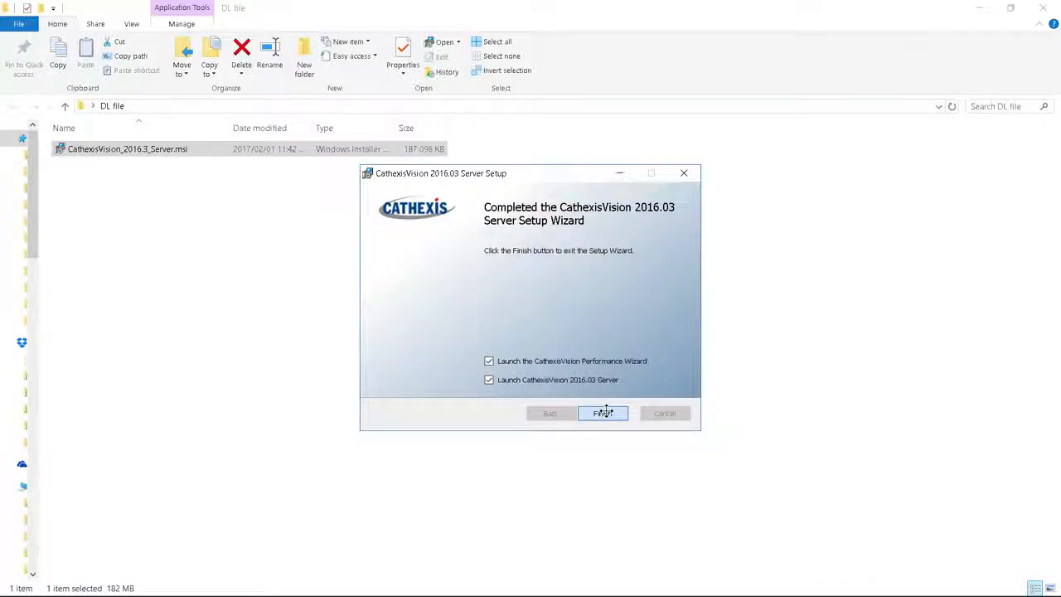
left_click(604, 412)
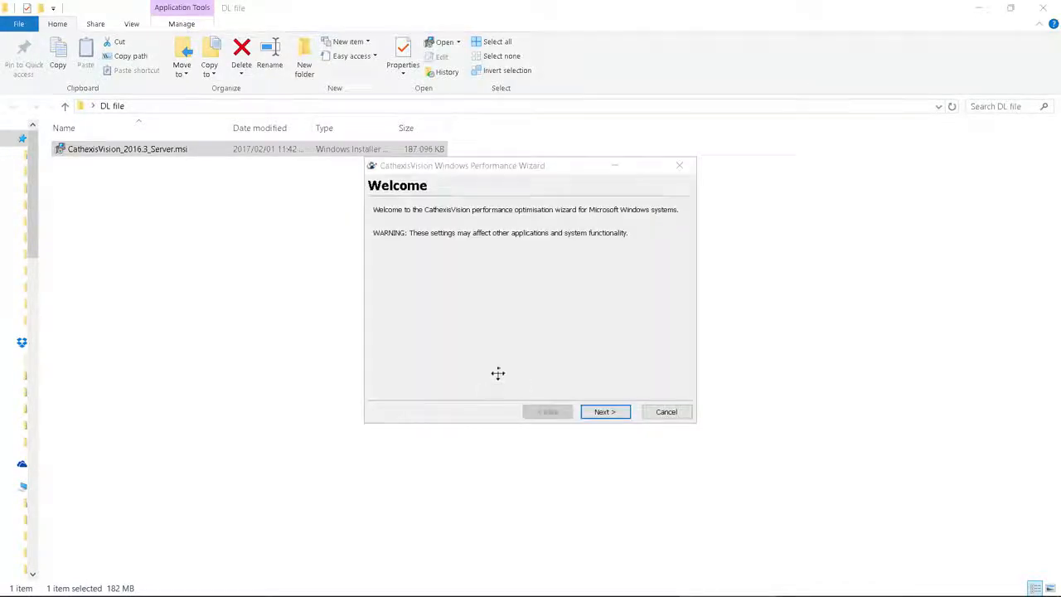
Keep the filesystem, High Performance power and background service optimisations, and apply the changes.
left_click(602, 410)
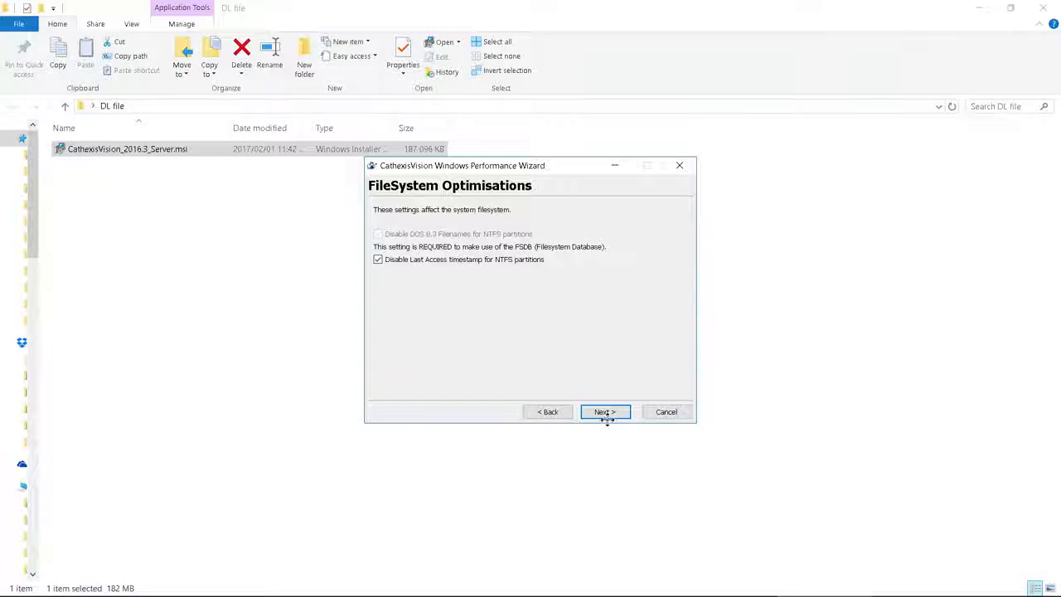
left_click(605, 412)
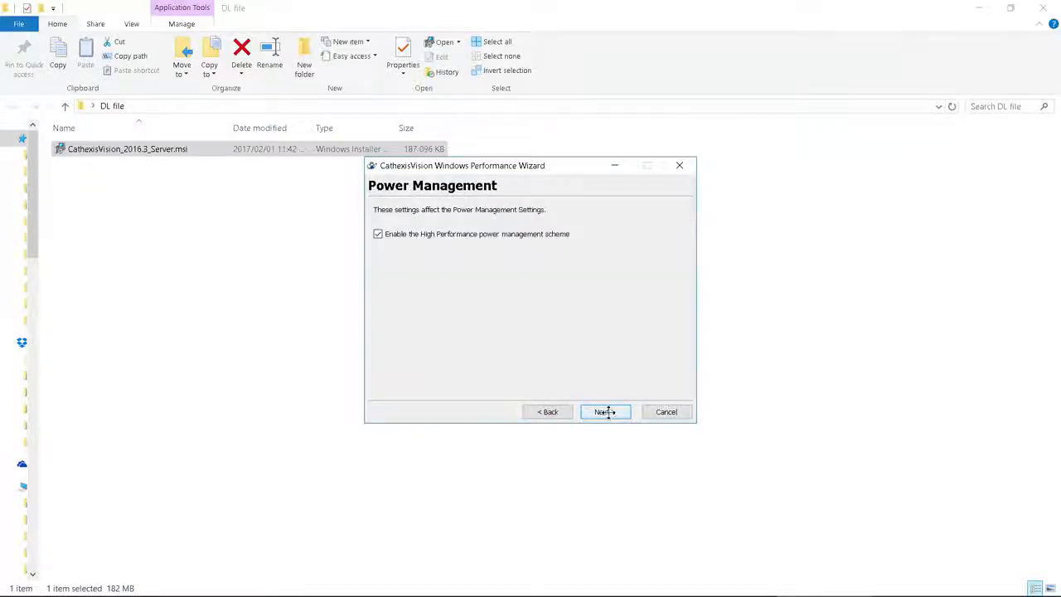
left_click(605, 412)
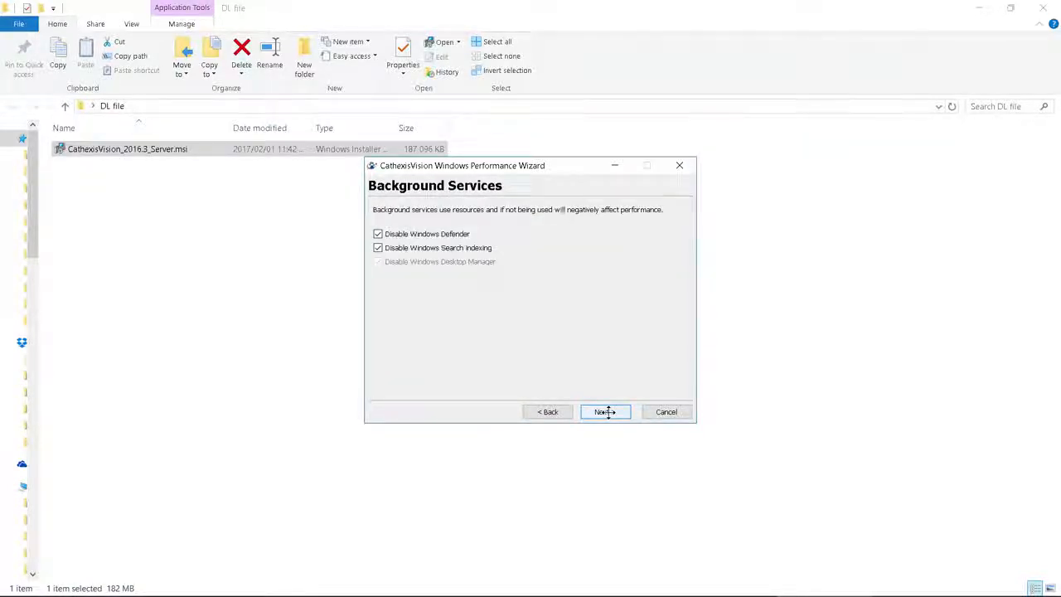
left_click(605, 412)
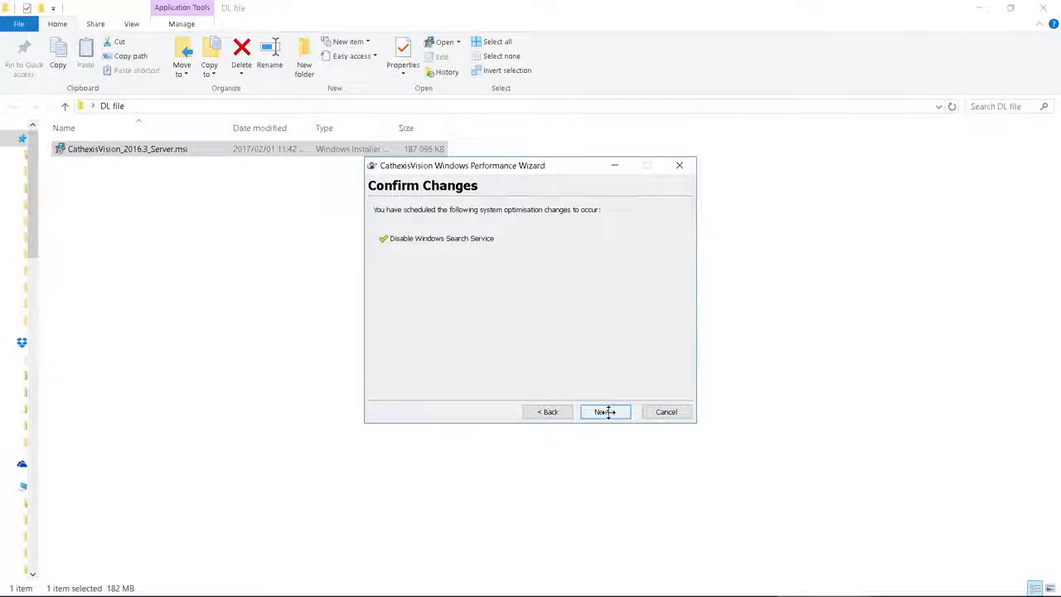
left_click(605, 412)
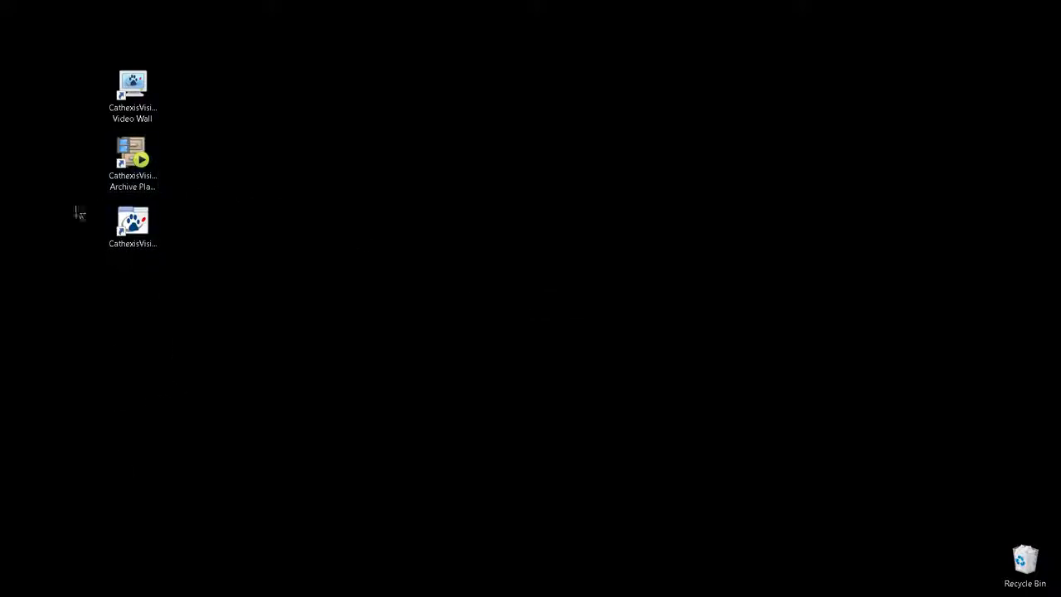
Launch the CathexisVision client and log in with the default admin username and password.
double_click(137, 235)
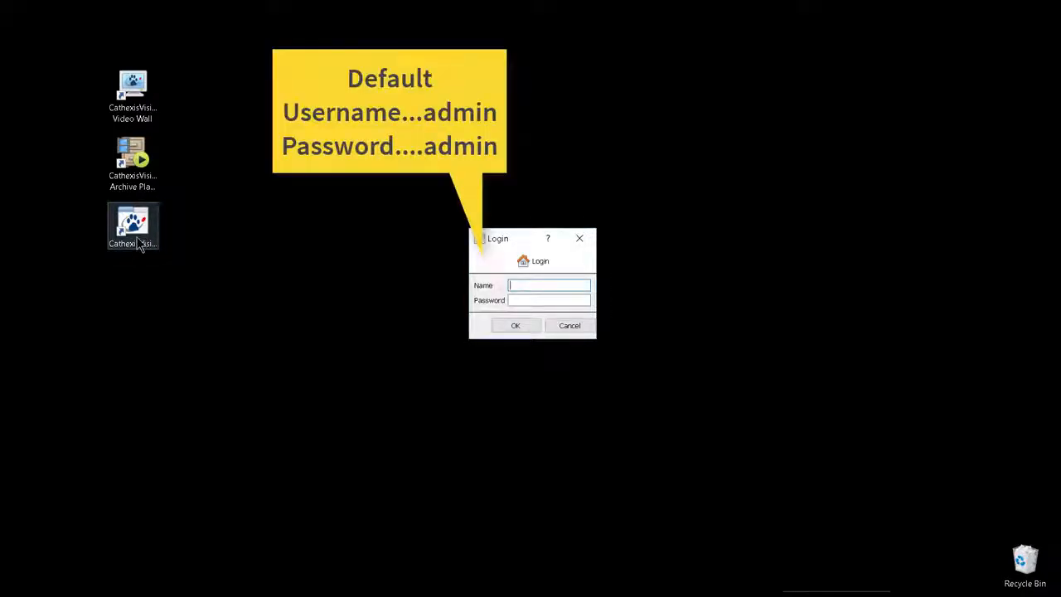
type("admin")
key("Tab")
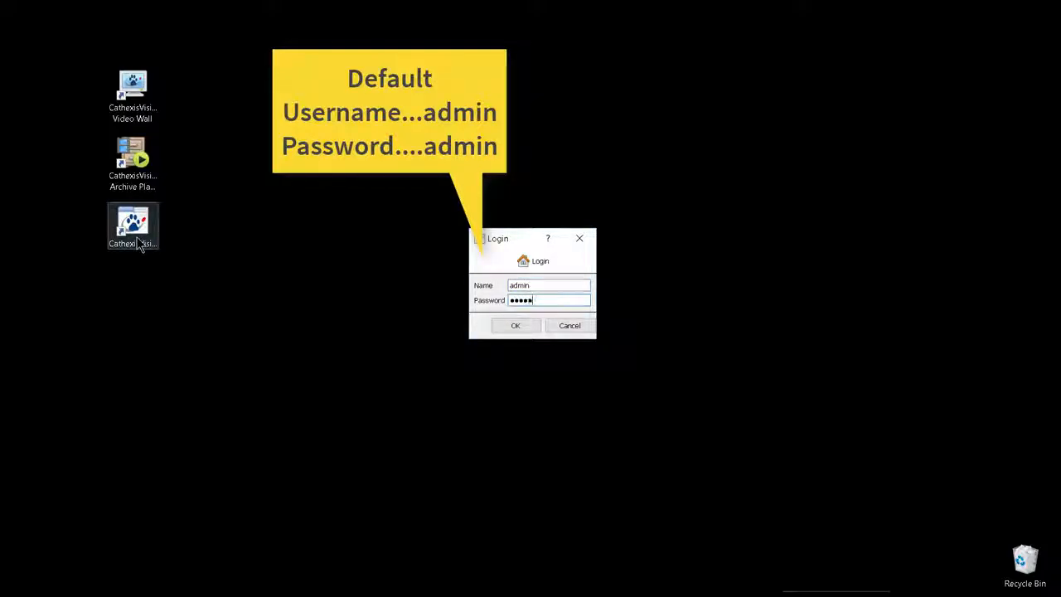
left_click(522, 330)
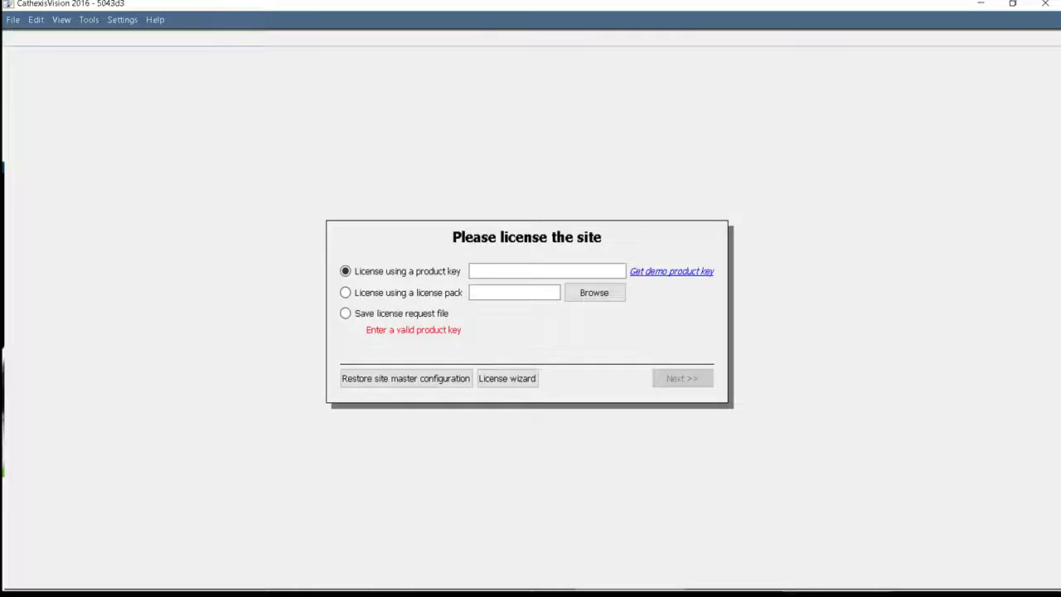
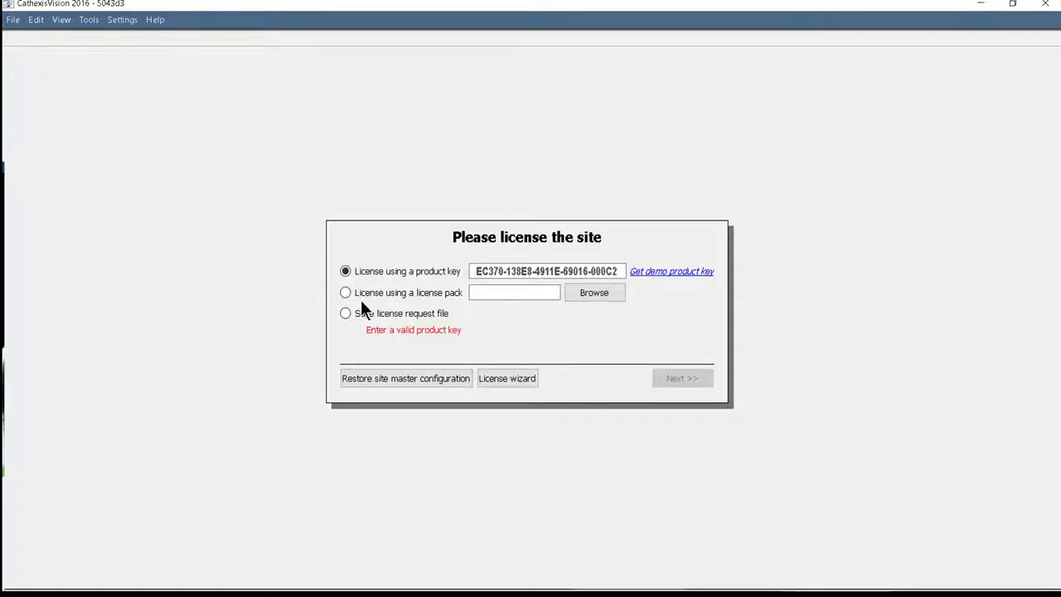
License the site with the trial product key, then go to File > site > Setup.
left_click(680, 378)
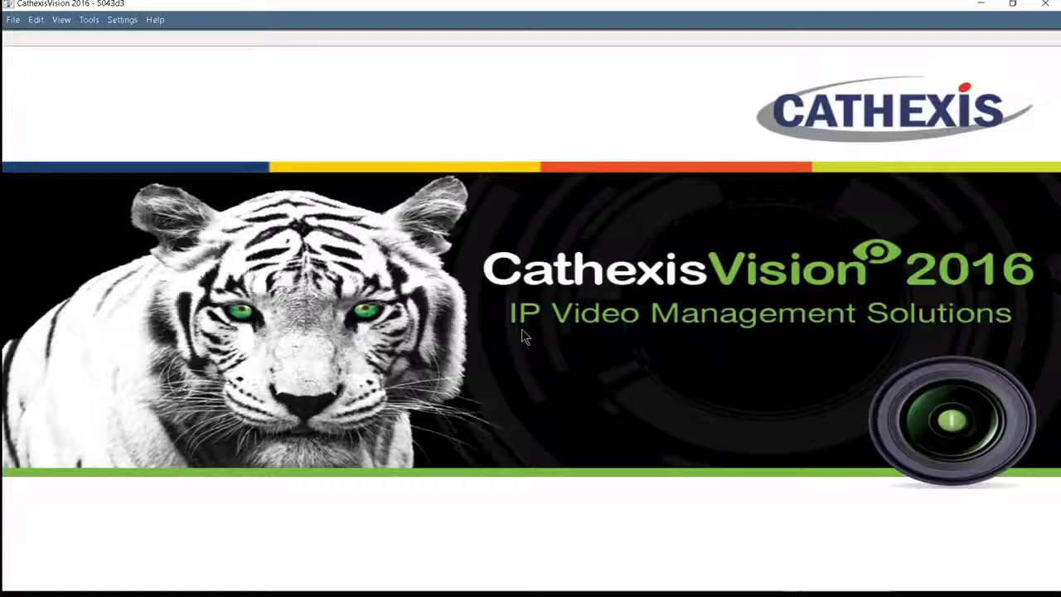
left_click(12, 19)
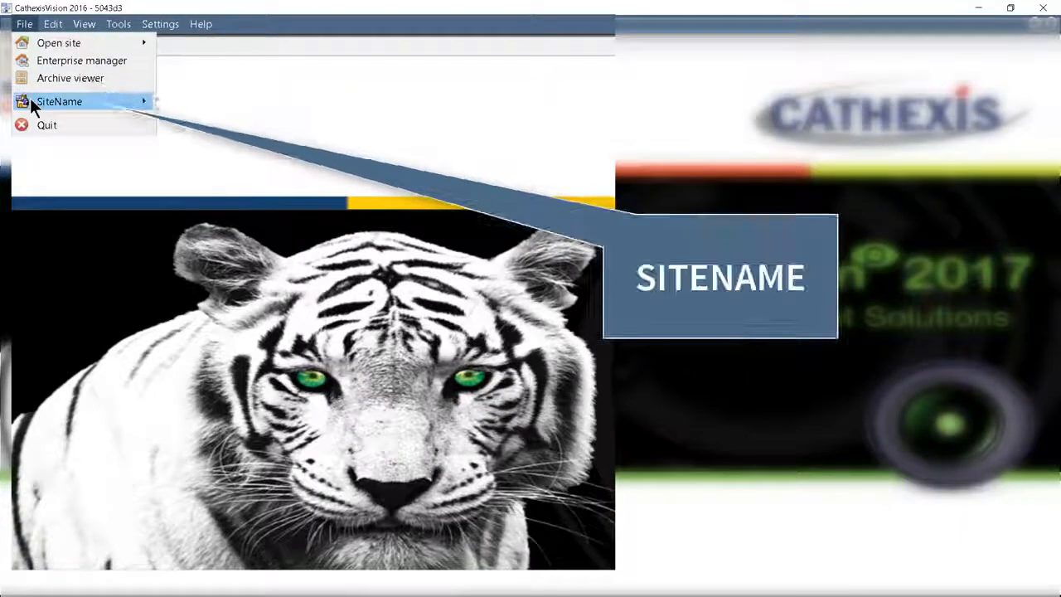
mouse_move(29, 101)
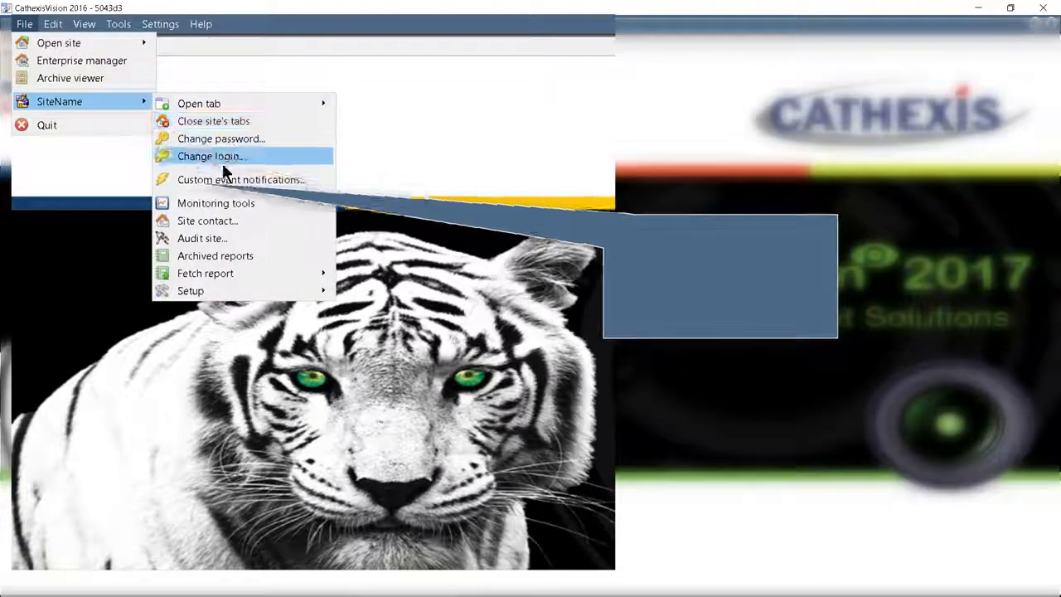
mouse_move(203, 289)
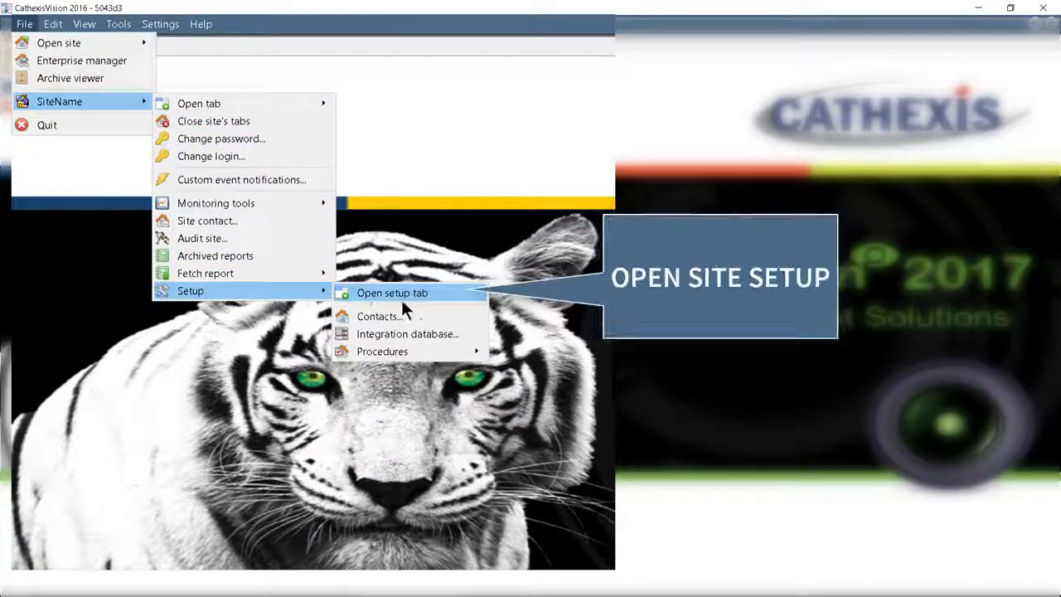
In the general site setup, replace the site name with MySiteName and apply.
left_click(411, 294)
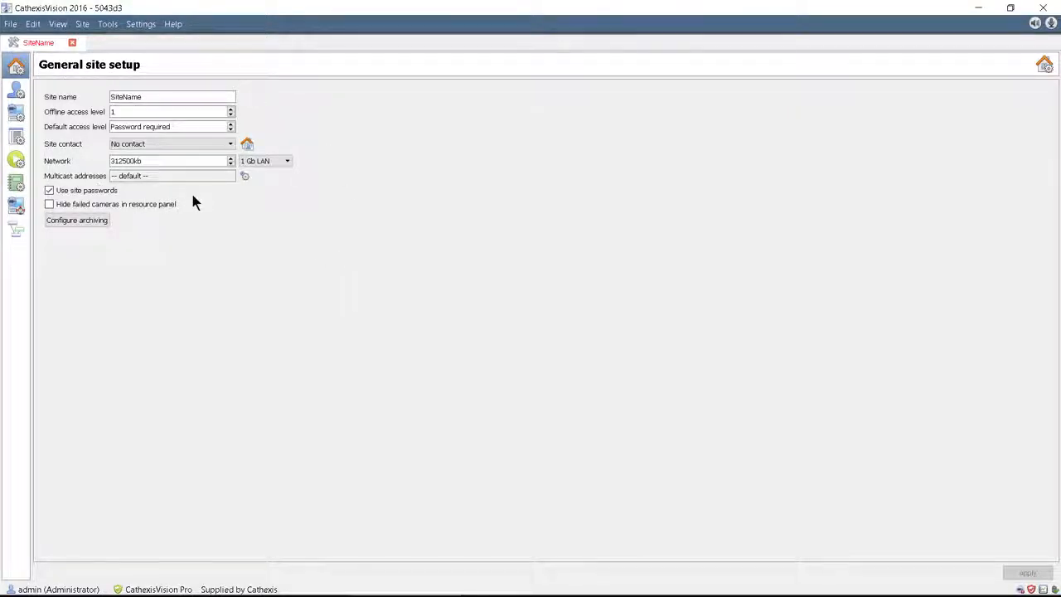
left_click_drag(152, 101, 58, 94)
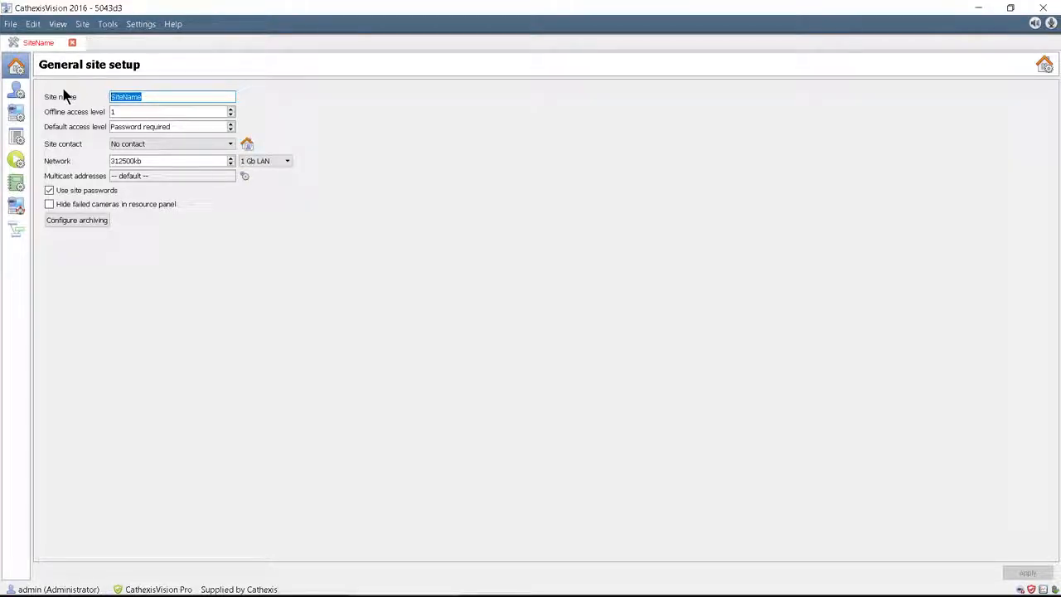
type("MySi")
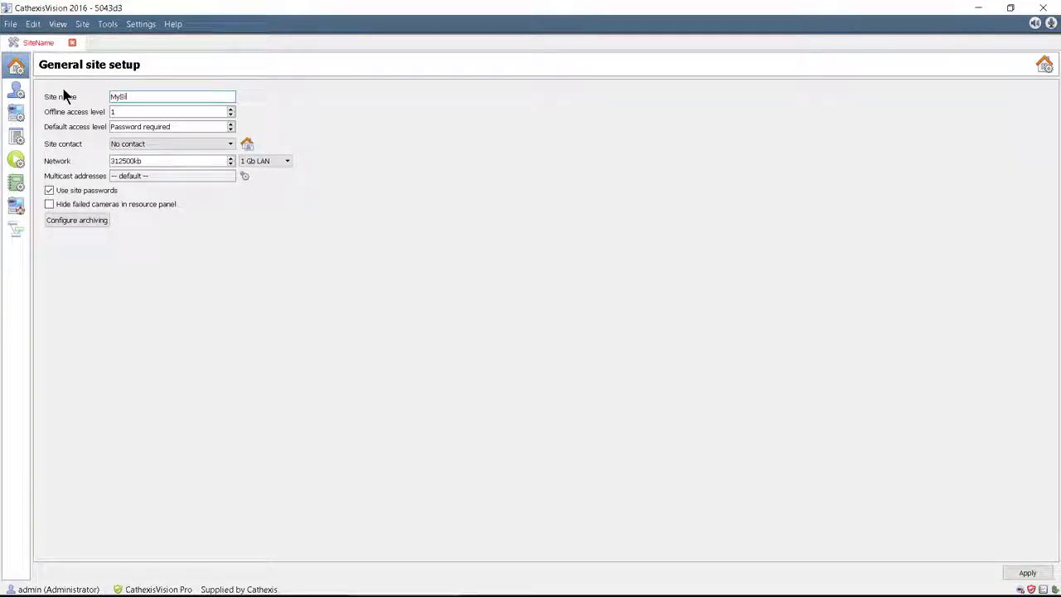
type("teName")
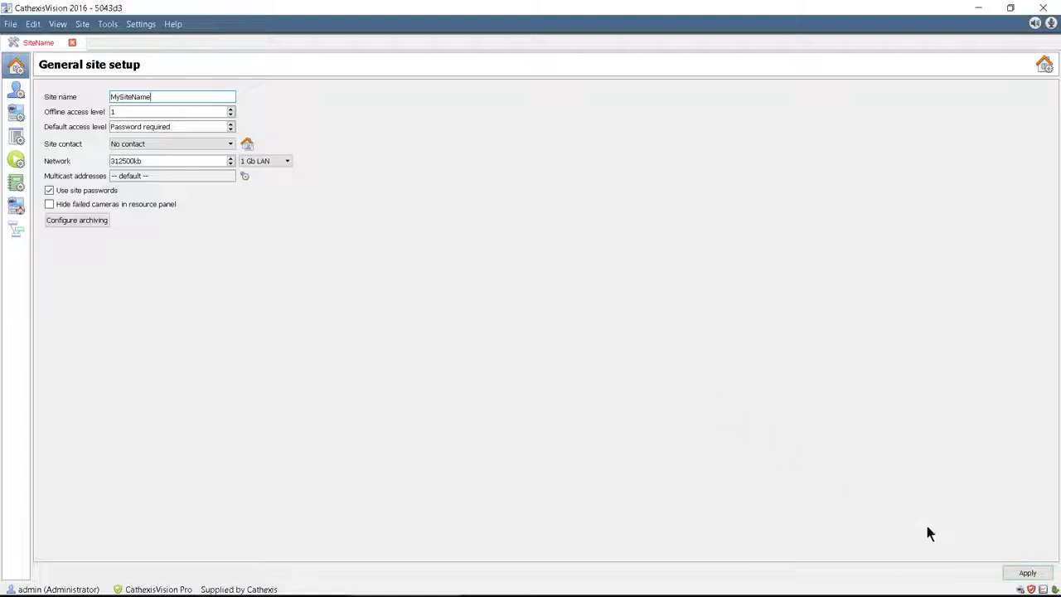
left_click(1027, 573)
Inspect the rjs test master server's name in Servers, then view its cameras.
left_click(16, 113)
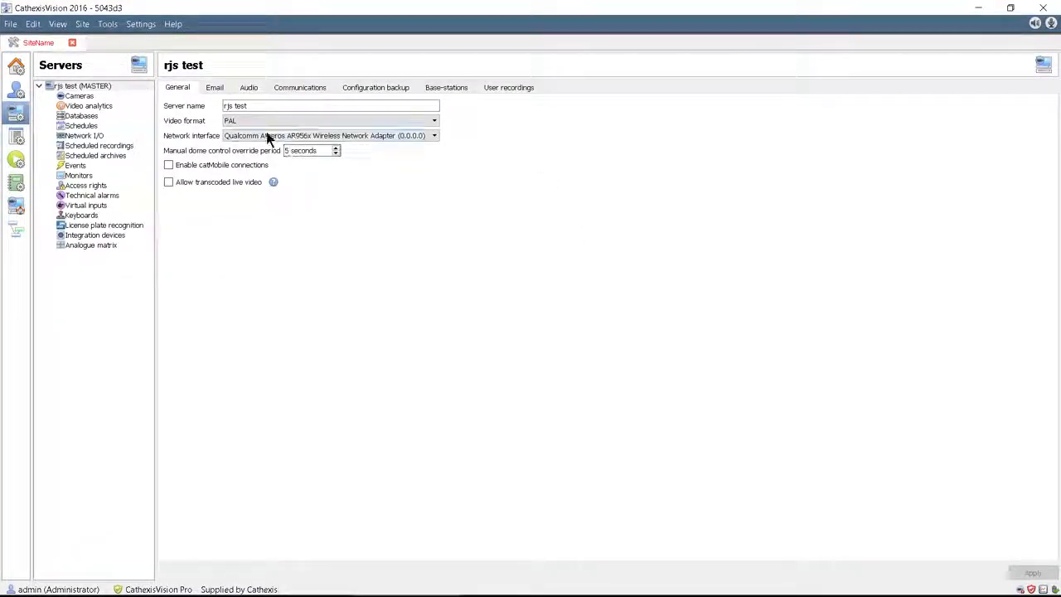
left_click(88, 86)
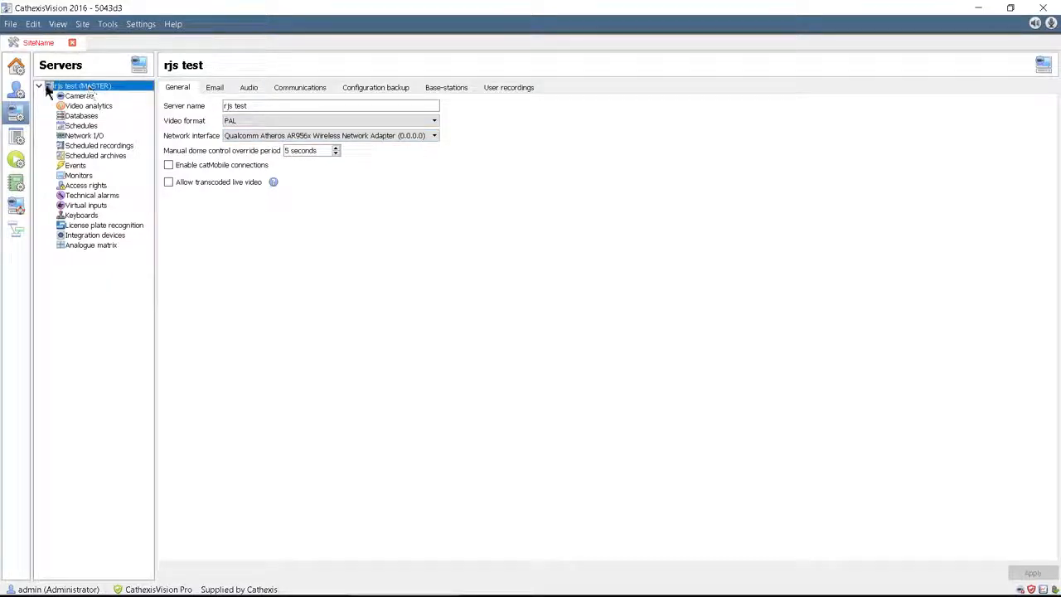
left_click_drag(256, 106, 200, 105)
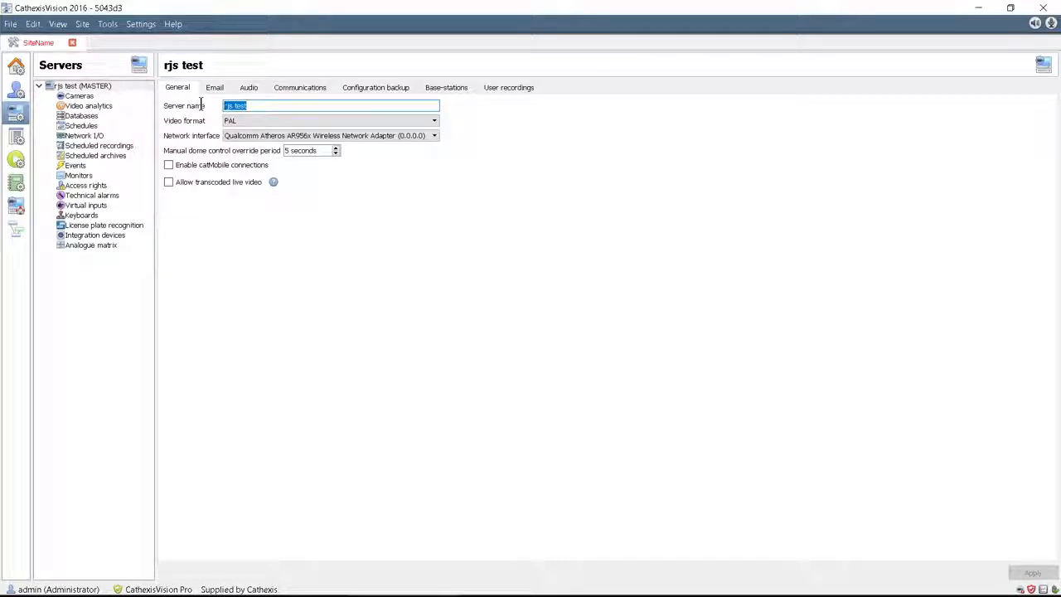
left_click(256, 105)
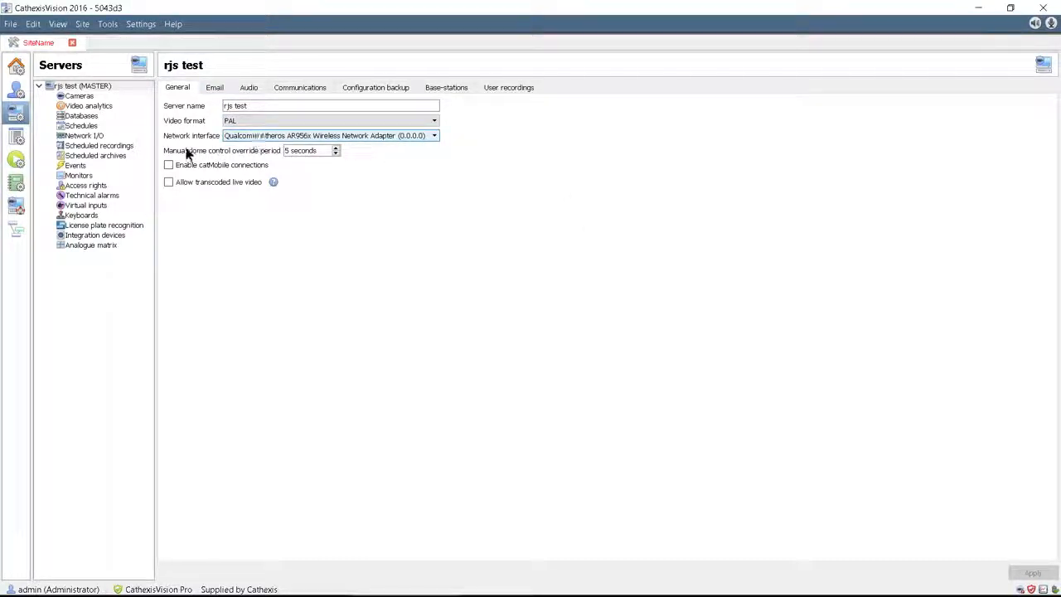
left_click(74, 97)
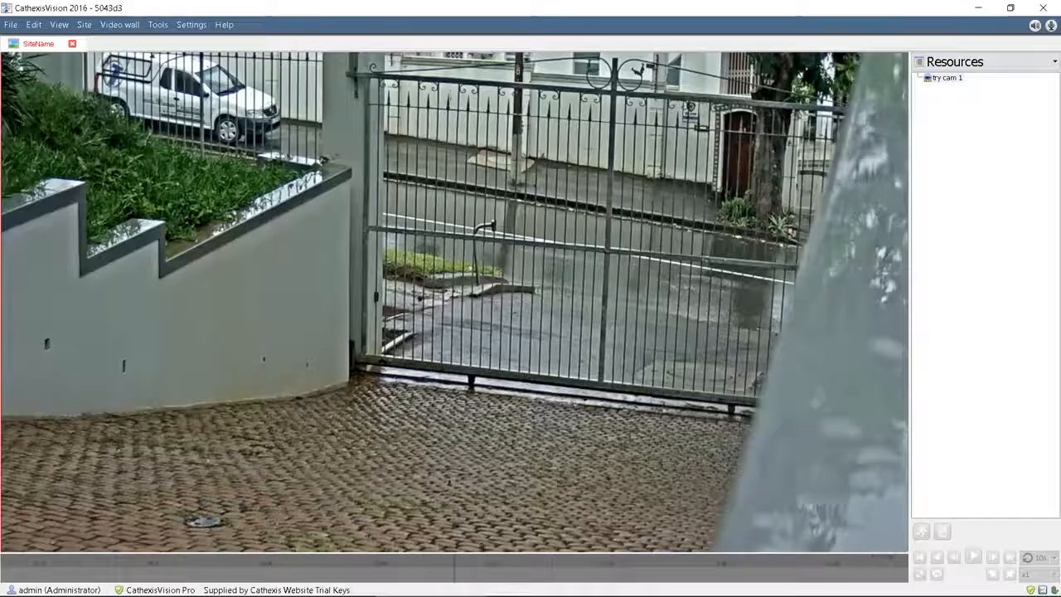
Select try cam 1 in Resources to show its live video.
left_click(945, 78)
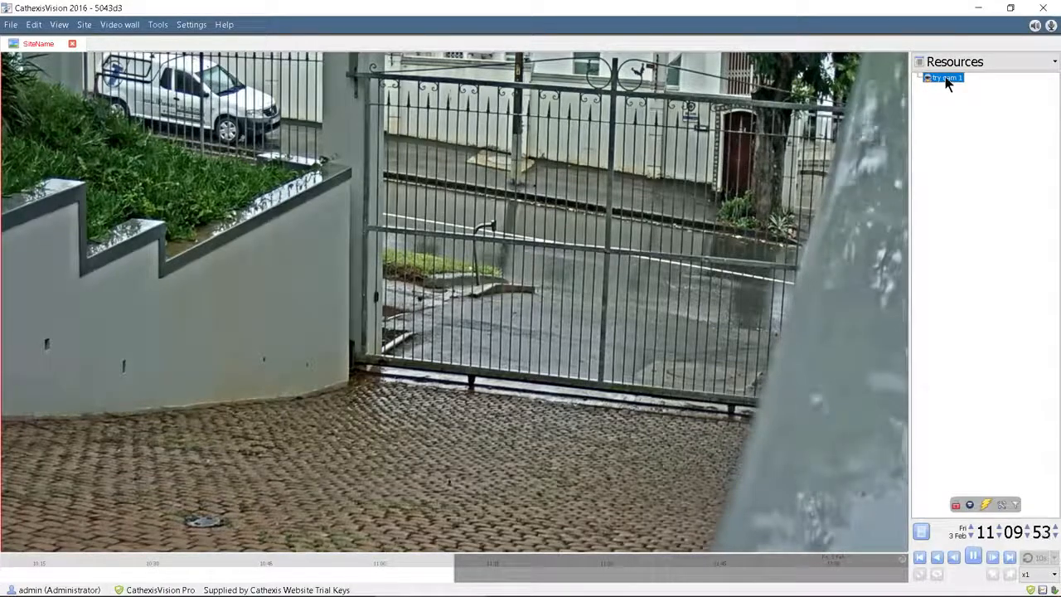
mouse_move(947, 83)
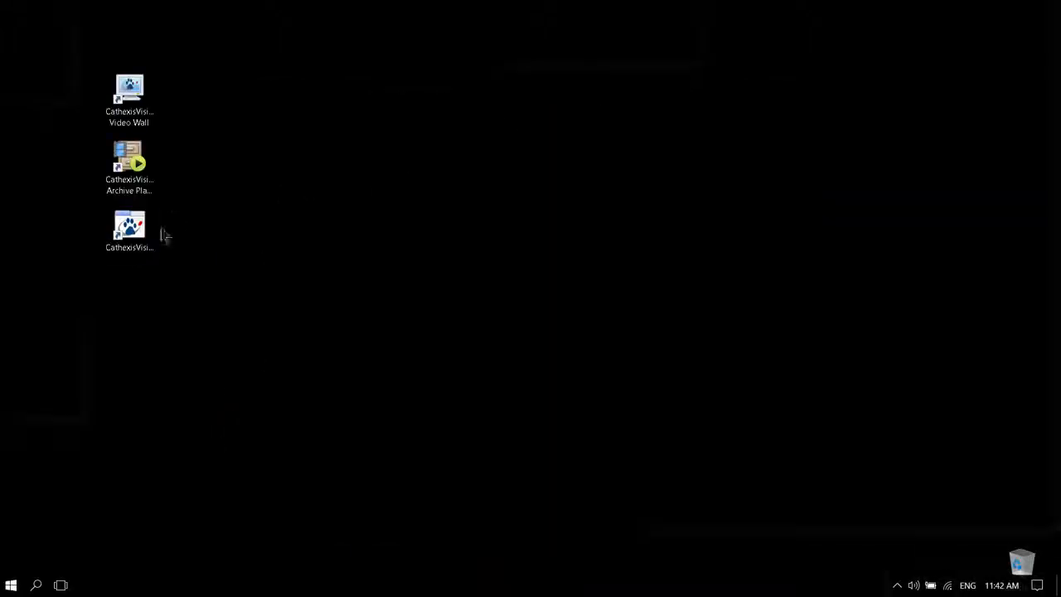
Relaunch the CathexisVision client and log in with the prefilled admin credentials.
double_click(135, 242)
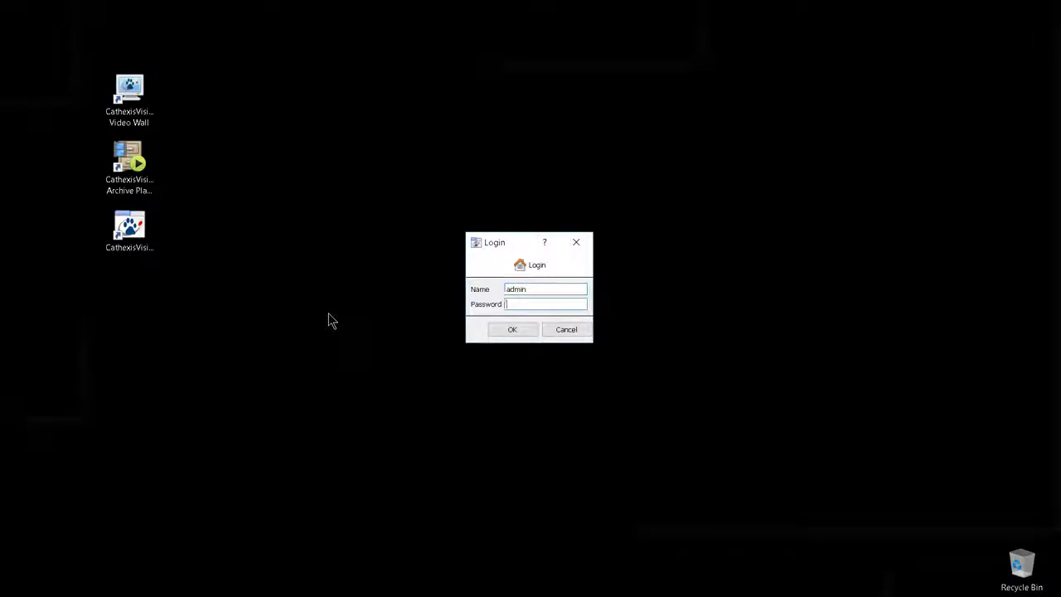
key("Return")
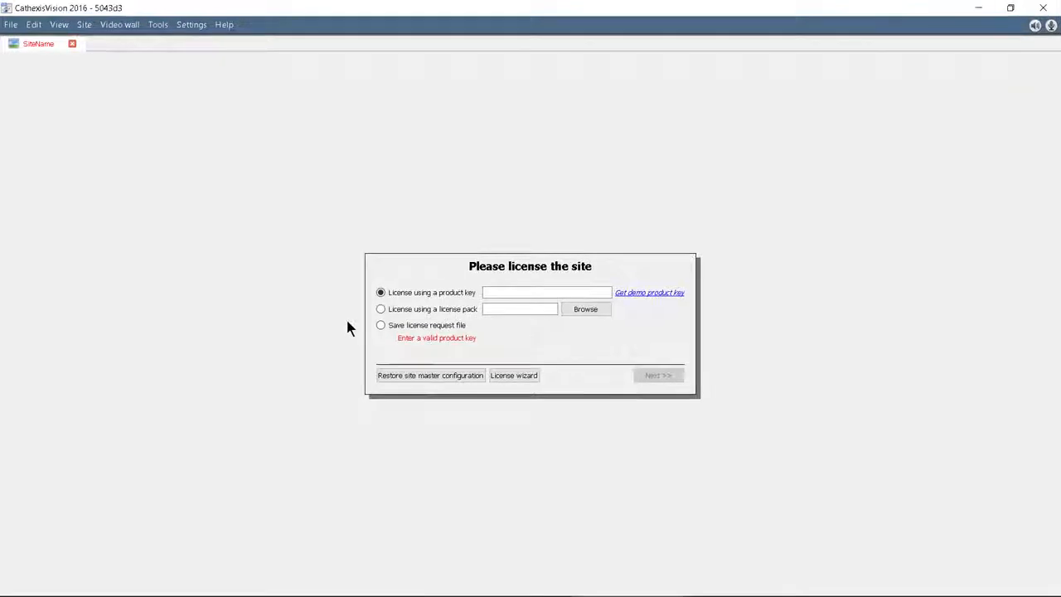
Save the site's license request (.rqst) file to the Desktop folder.
left_click(410, 328)
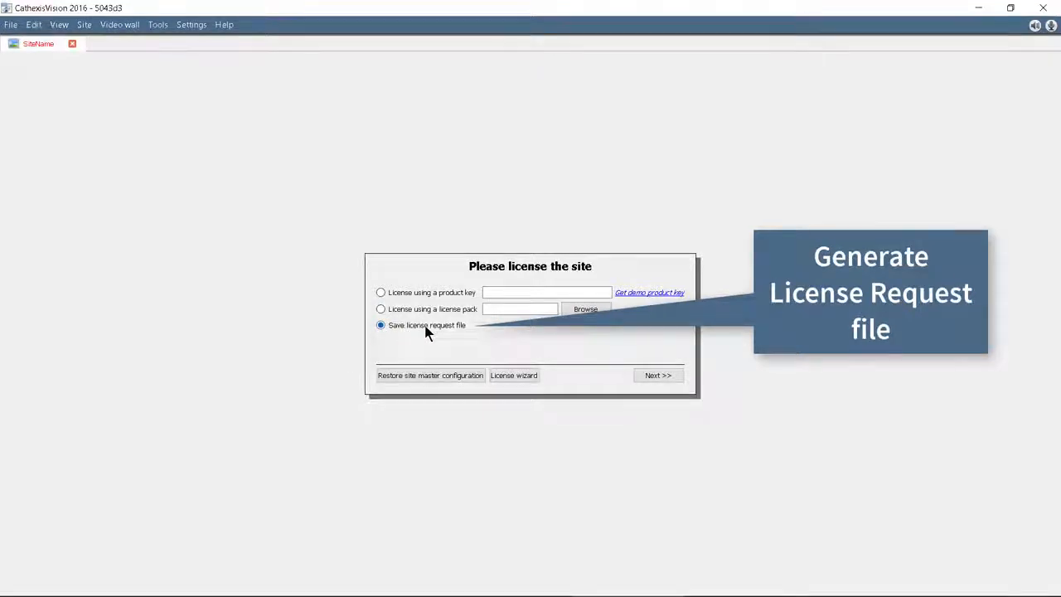
left_click(648, 375)
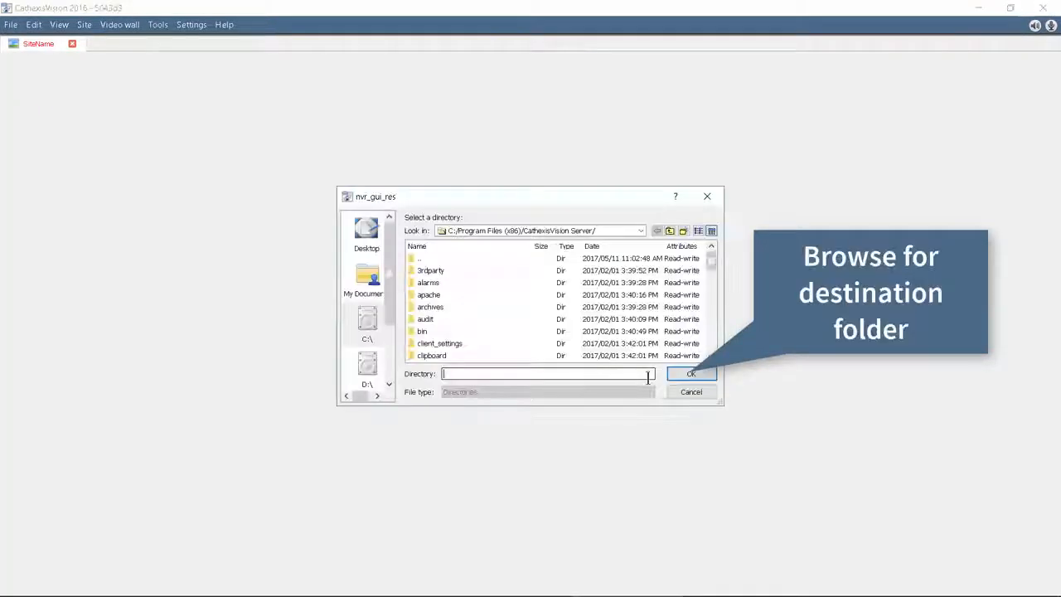
left_click(366, 232)
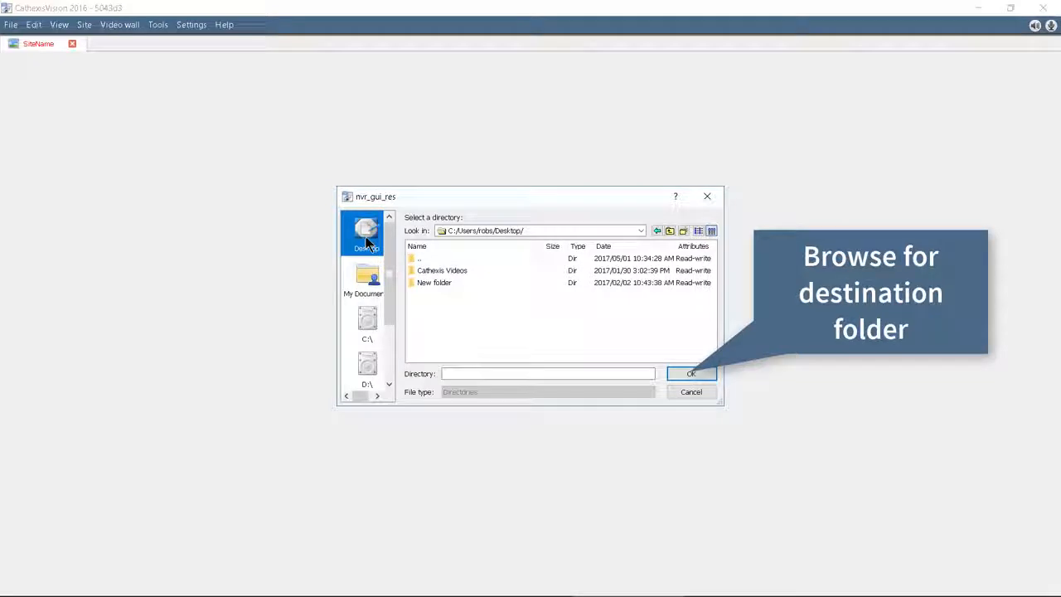
left_click(685, 374)
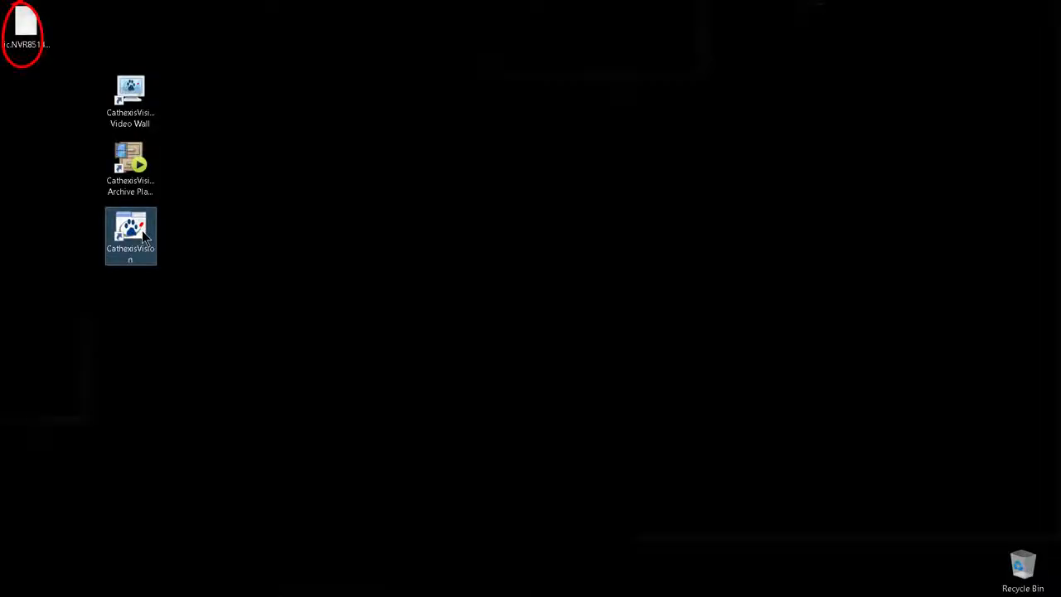
Relaunch the CathexisVision client from its desktop shortcut and log in with the administrator account.
double_click(142, 231)
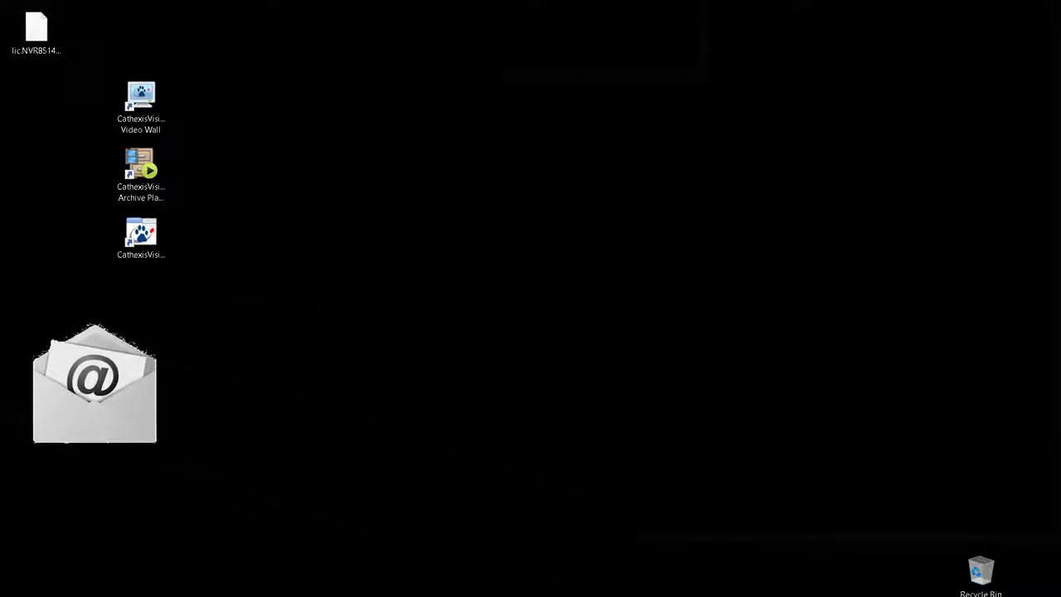
left_click(133, 240)
double_click(132, 241)
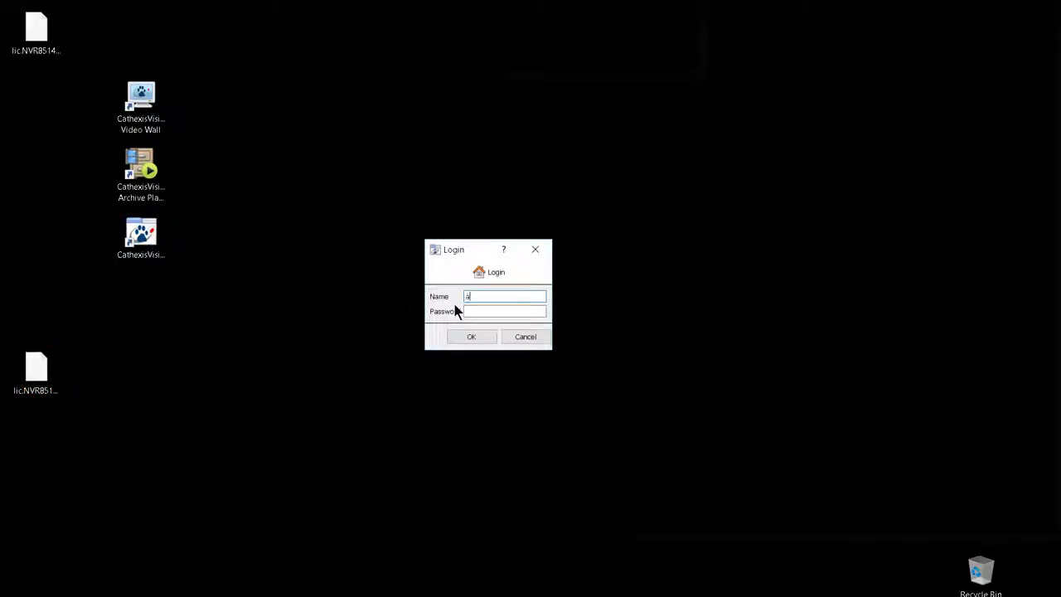
key("Tab")
key("Return")
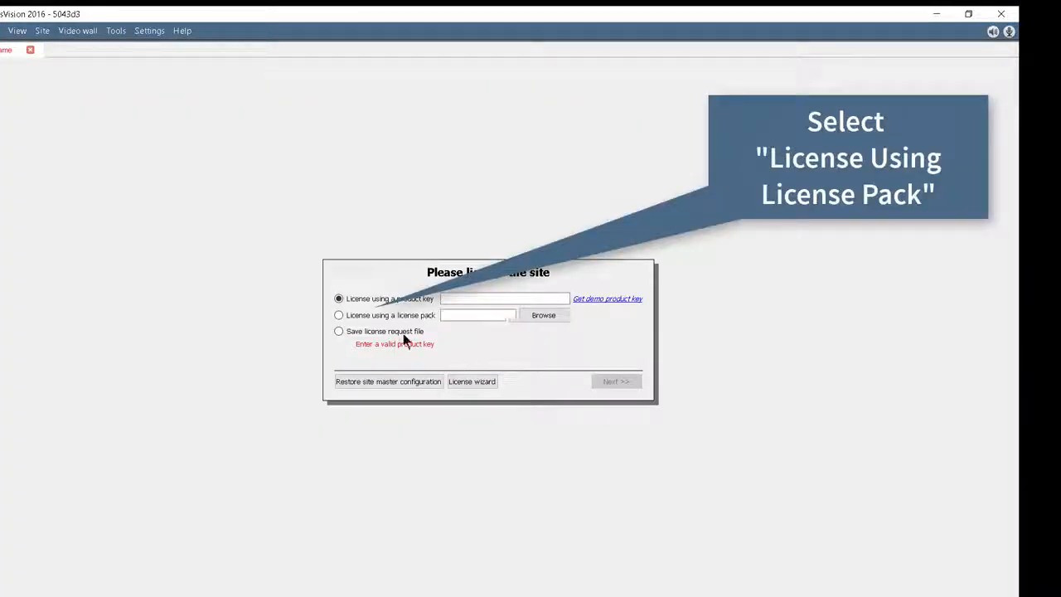
Choose license-pack licensing, pick the .pack file from the Desktop, and apply it.
left_click(339, 315)
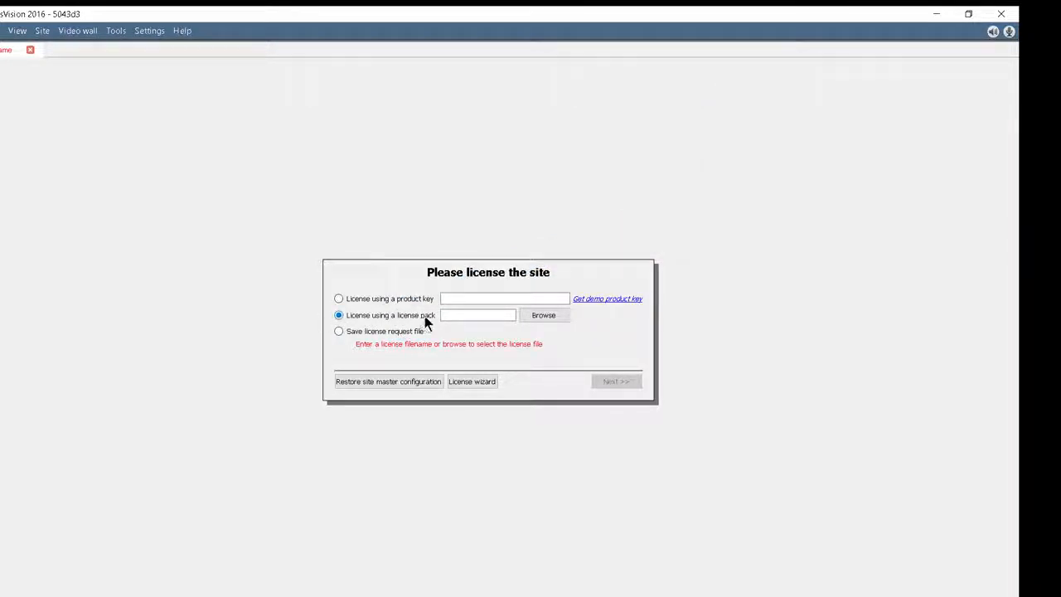
left_click(537, 317)
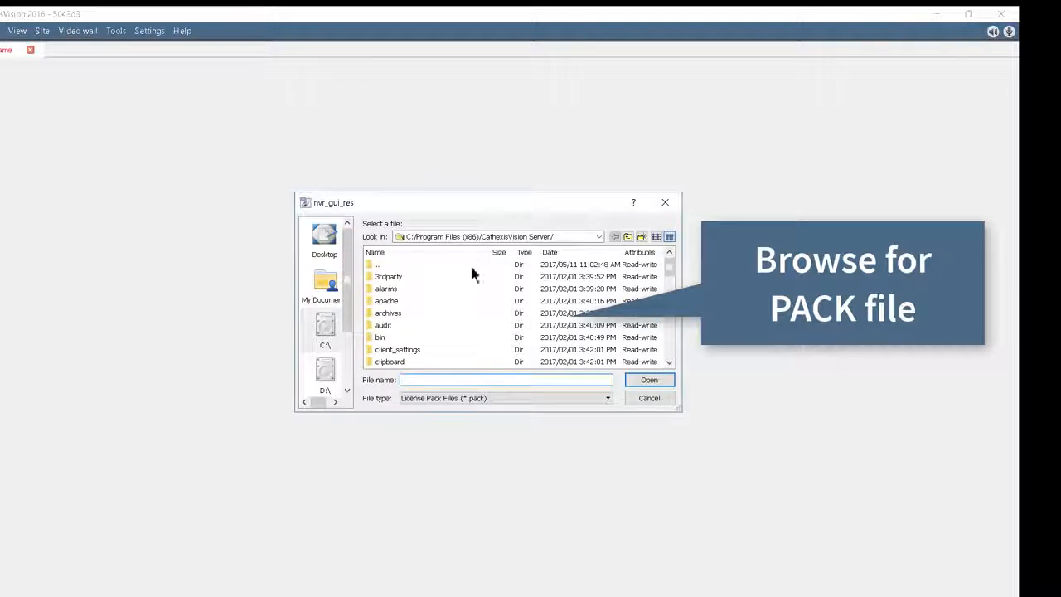
left_click(324, 236)
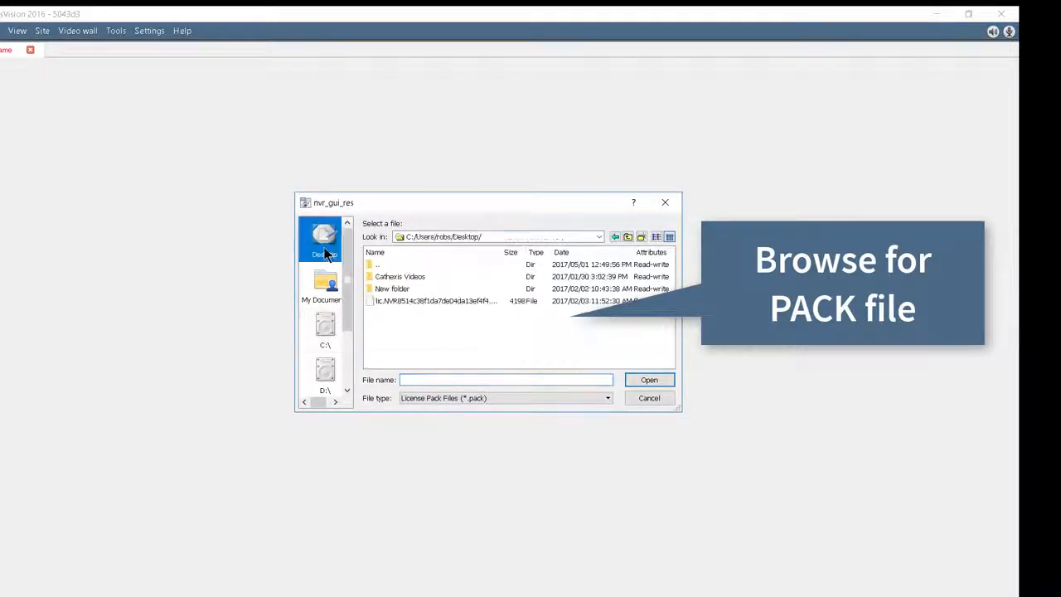
left_click(409, 303)
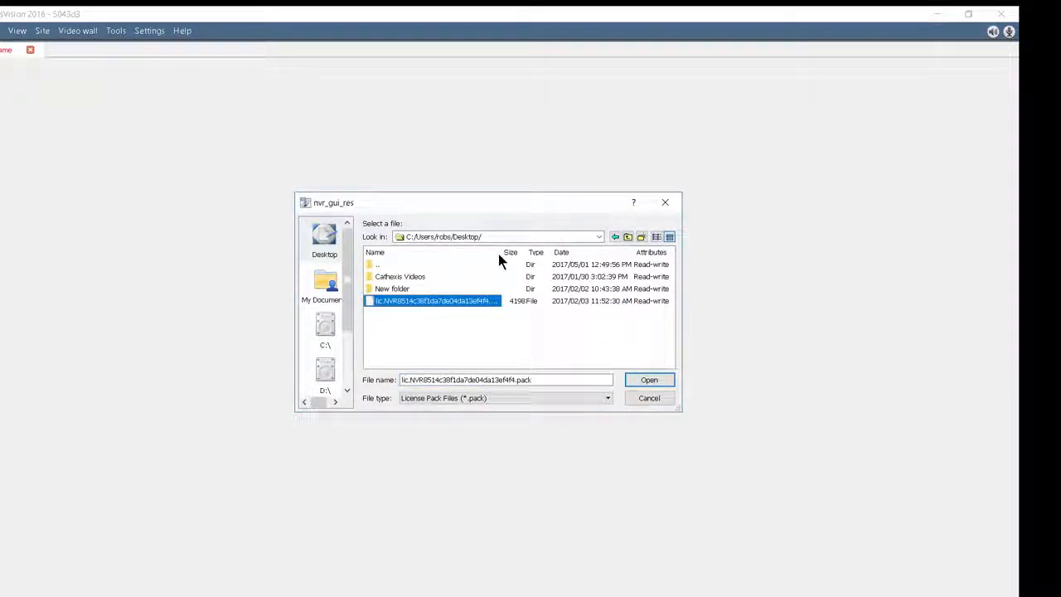
left_click_drag(500, 254, 542, 253)
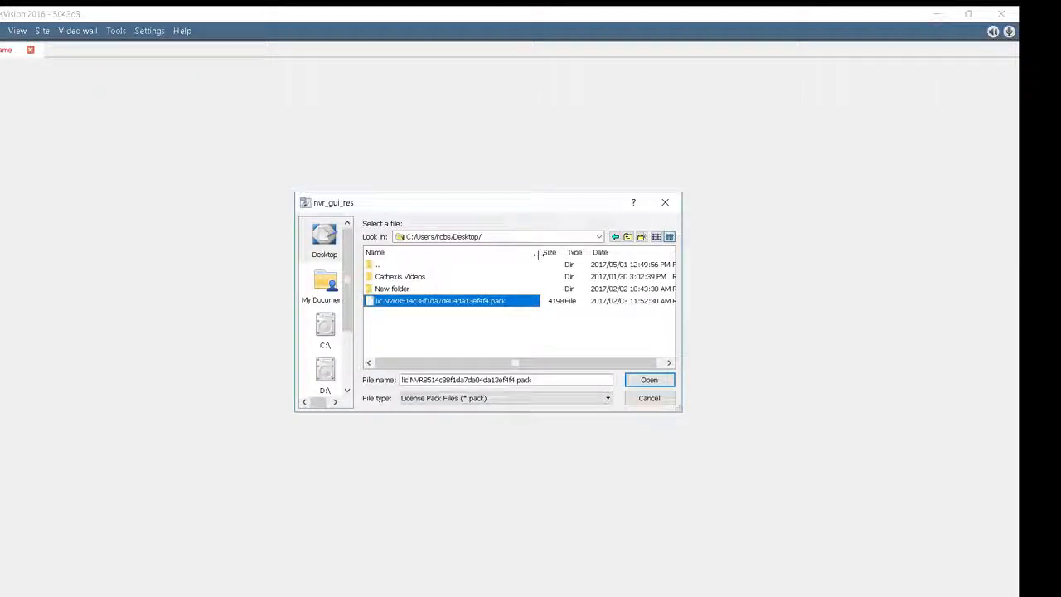
left_click(636, 381)
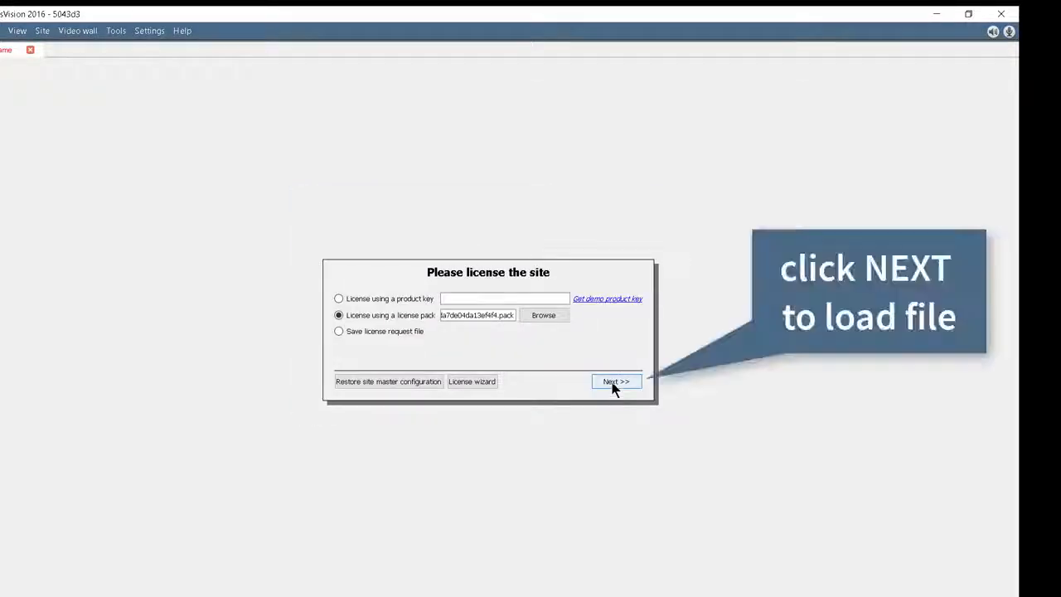
left_click(613, 383)
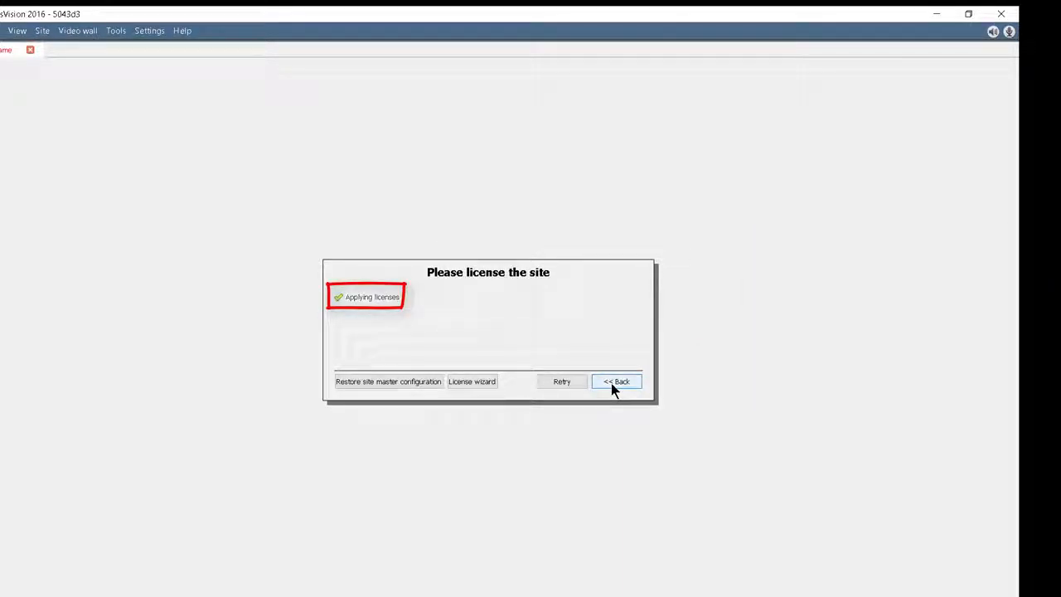
Quit the client with 'Yes, save and quit', then relaunch and log in as administrator.
left_click(1001, 14)
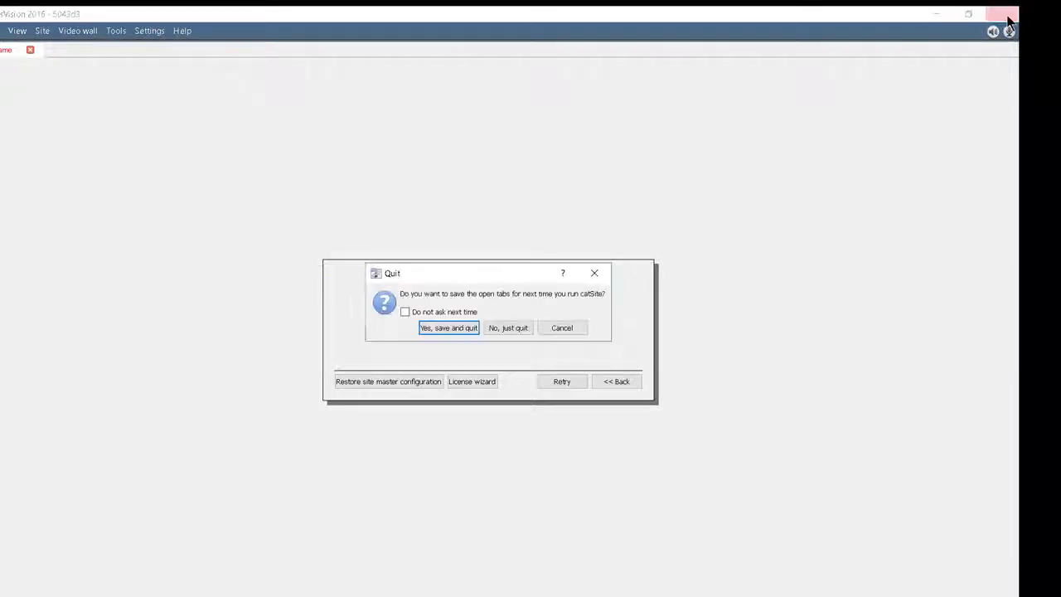
left_click(470, 327)
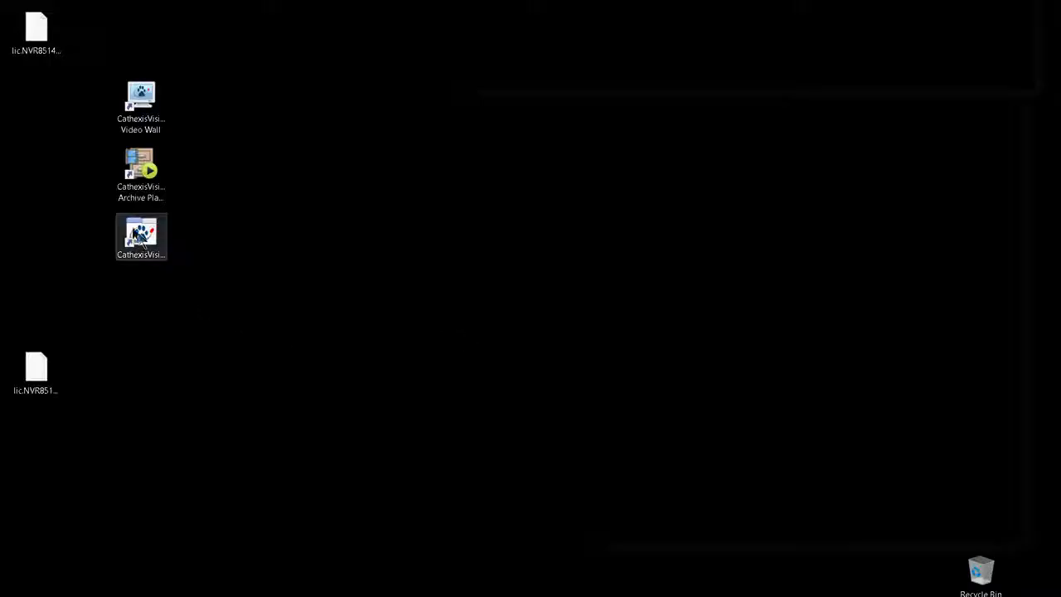
double_click(151, 243)
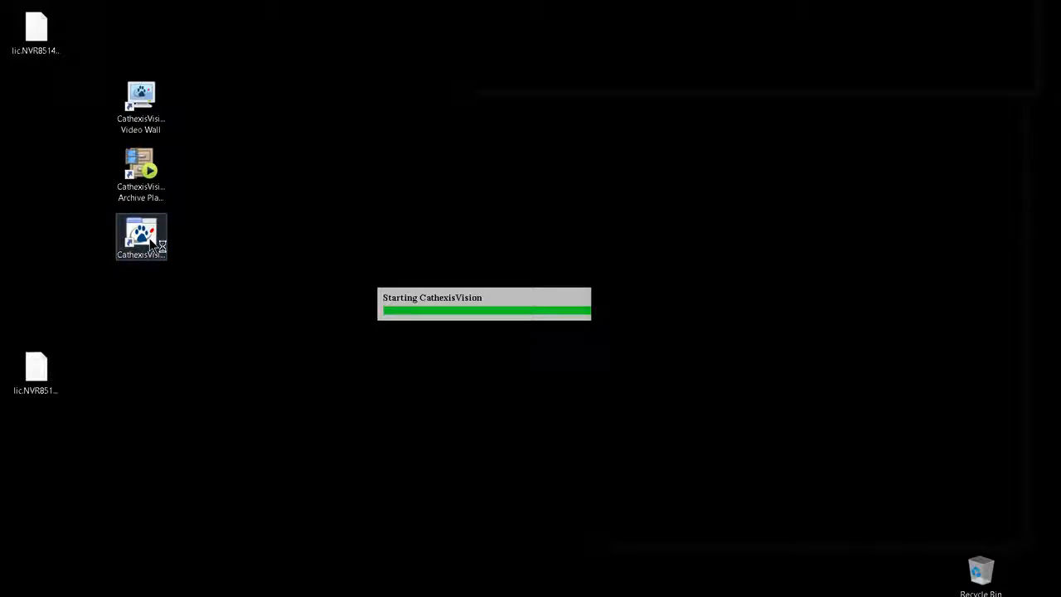
type("admin")
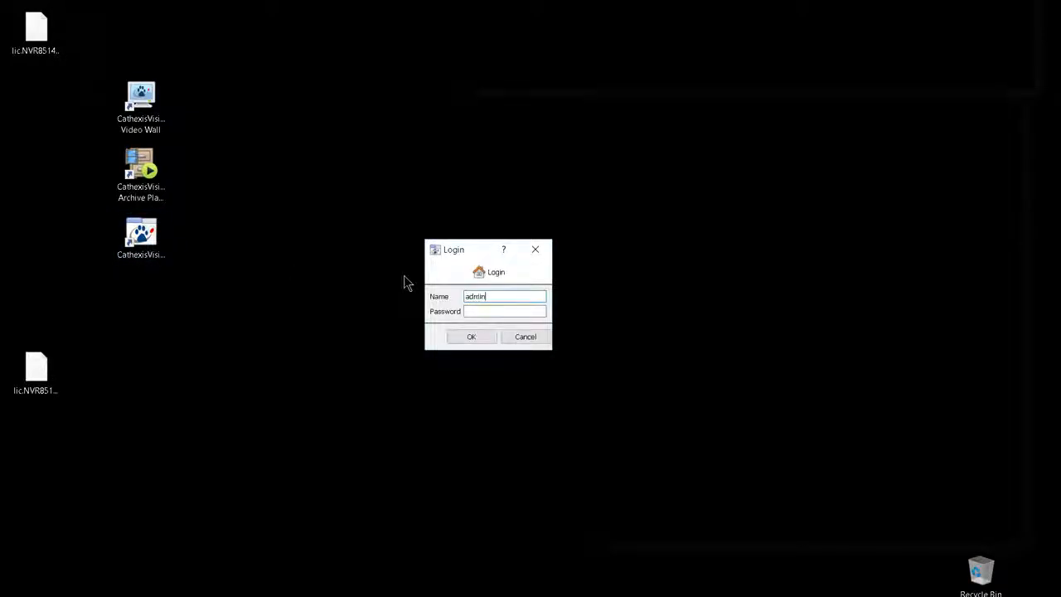
key("Tab")
type("admin")
key("Return")
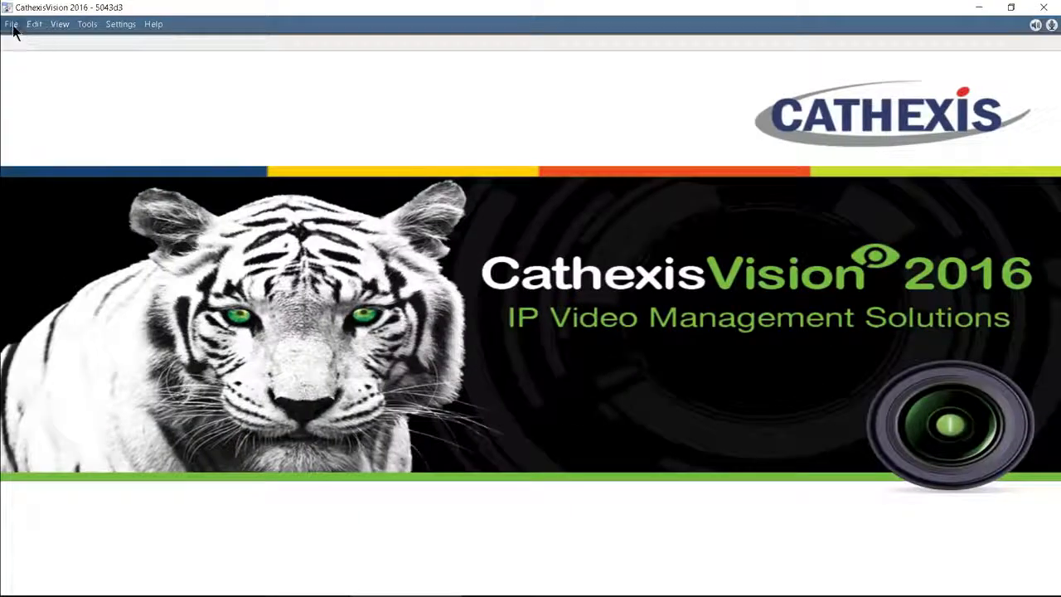
Open the SiteName site and show its local server licenses list.
left_click(12, 25)
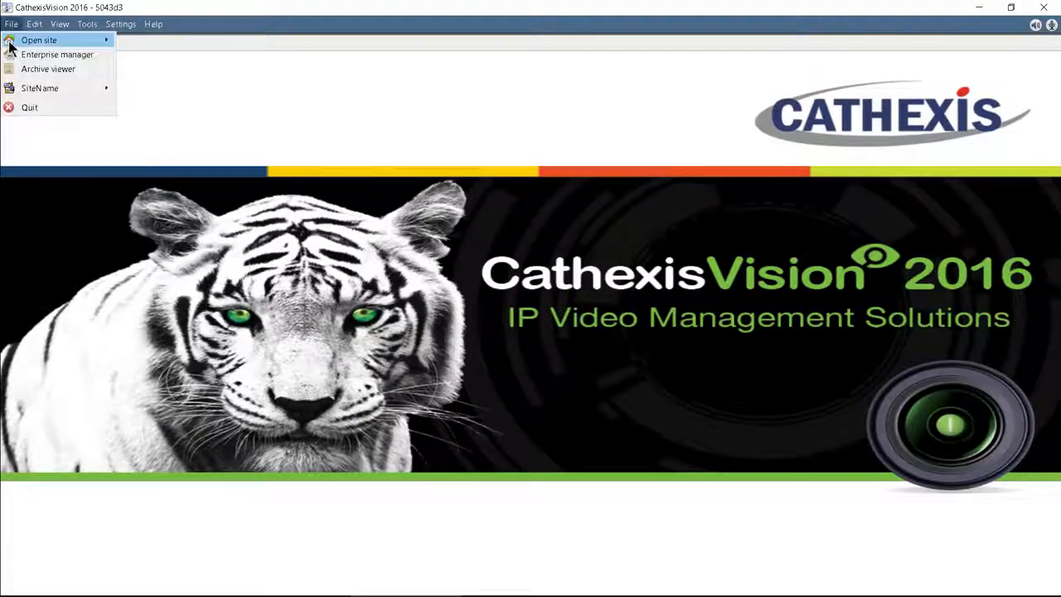
mouse_move(96, 42)
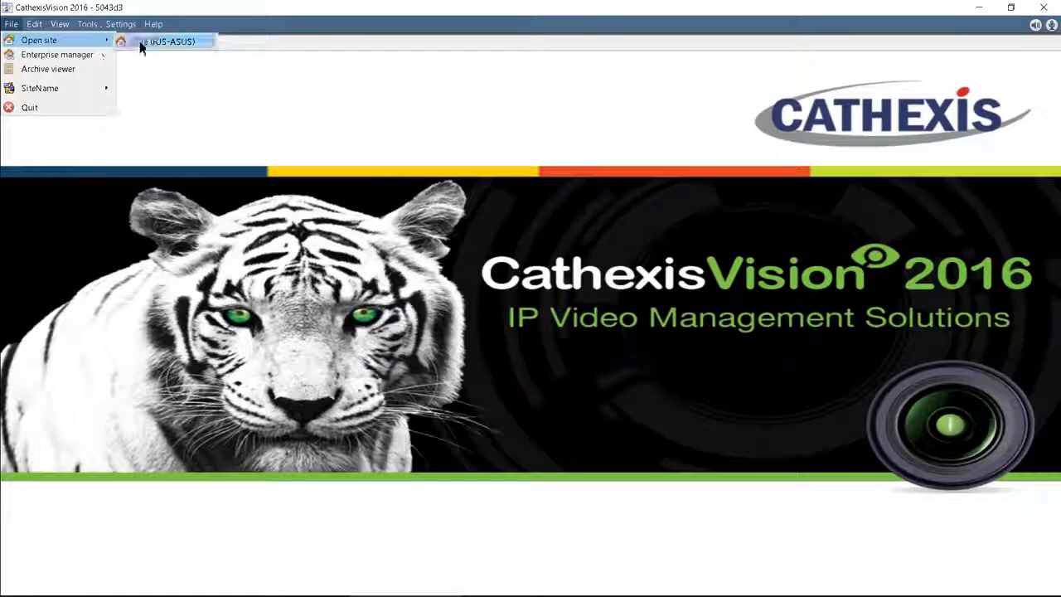
left_click(153, 38)
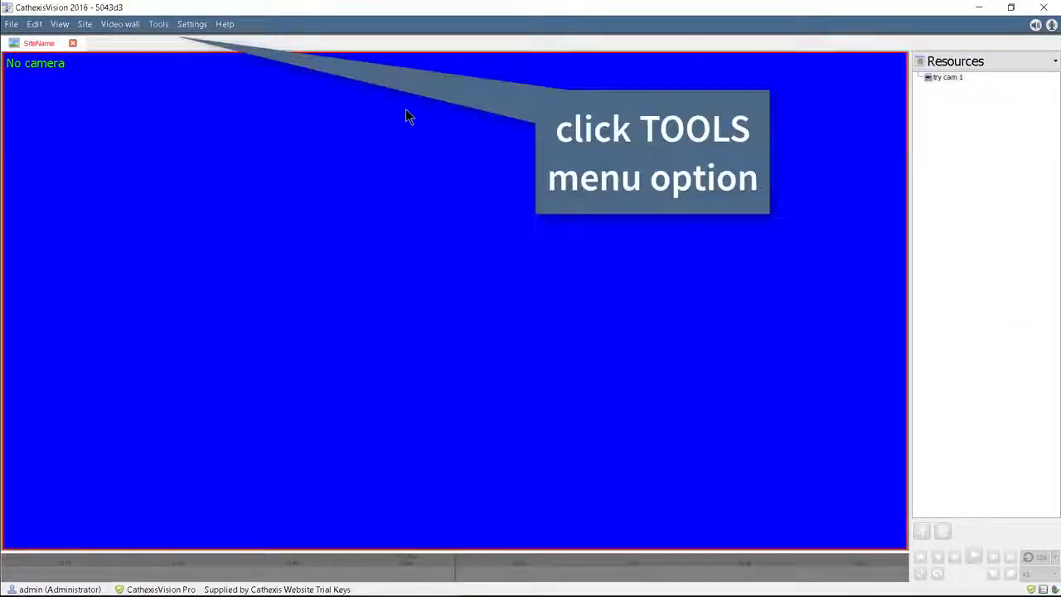
left_click(160, 25)
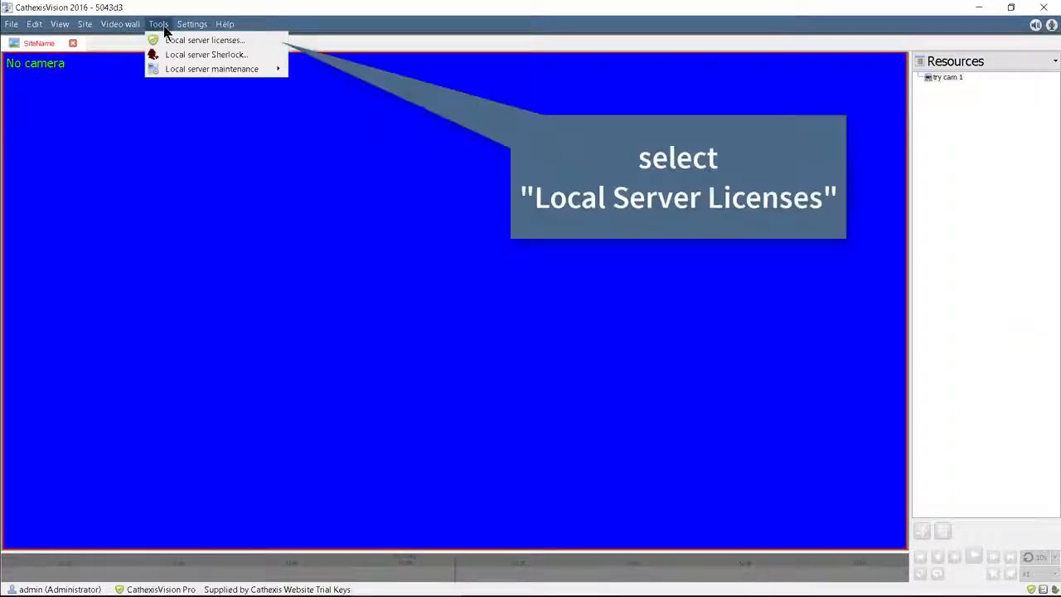
left_click(166, 38)
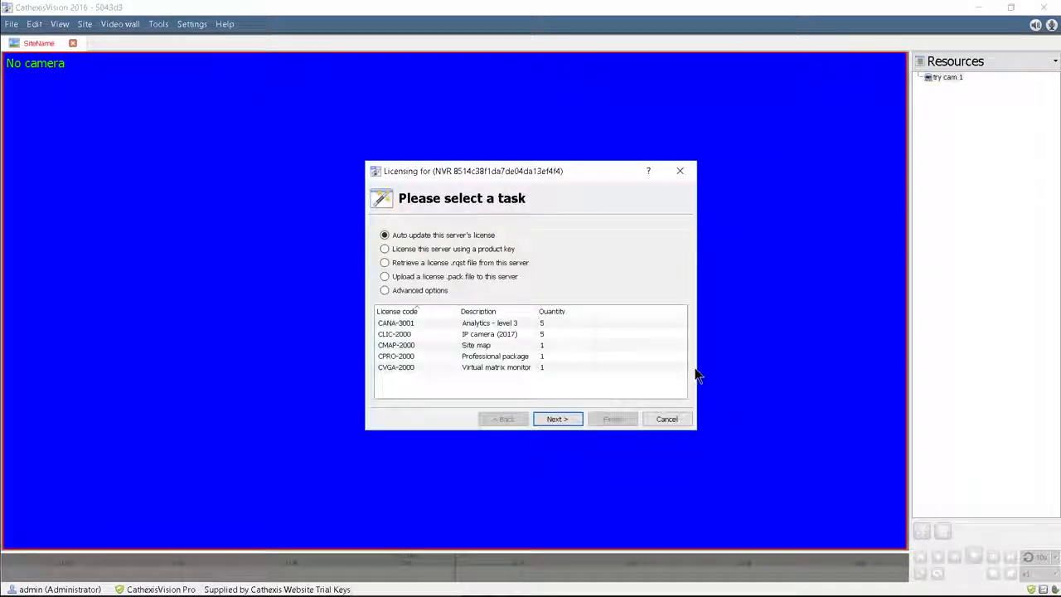
Cancel the Licensing dialog without changes and close the extra SiteName setup tab.
left_click_drag(695, 367, 837, 367)
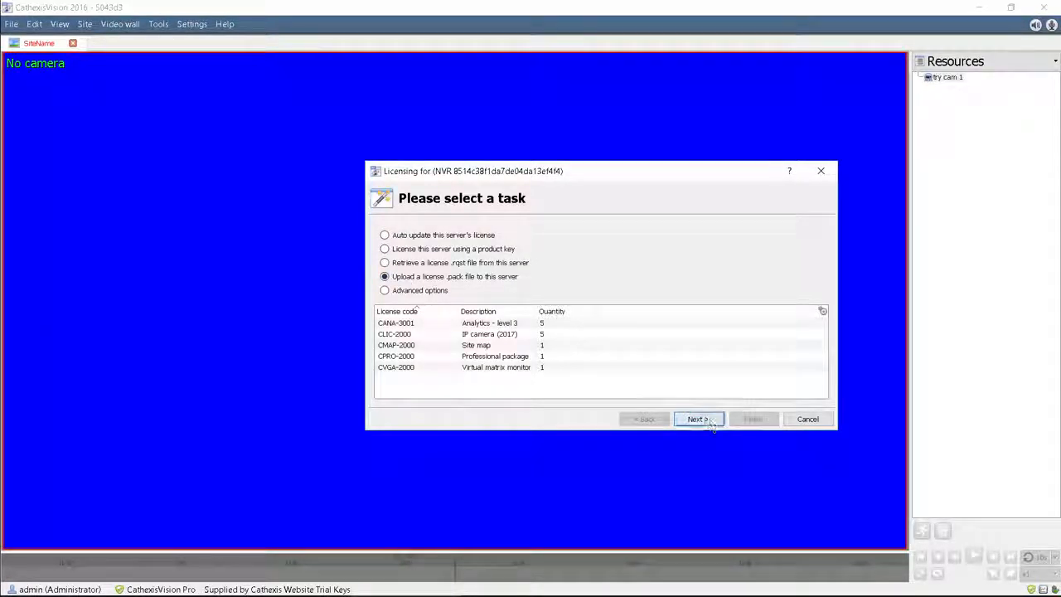
left_click(804, 419)
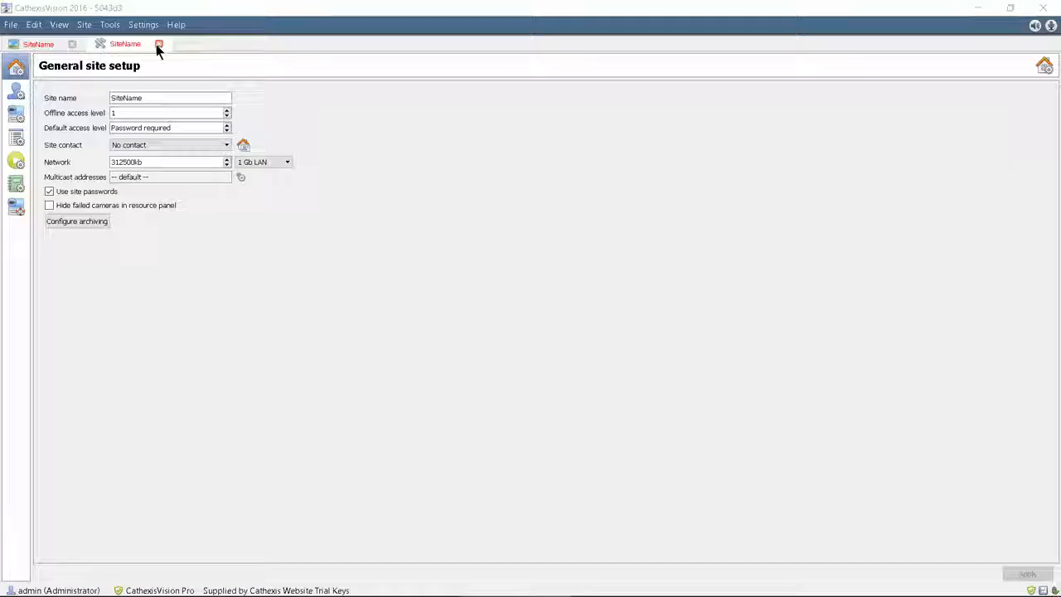
left_click(160, 43)
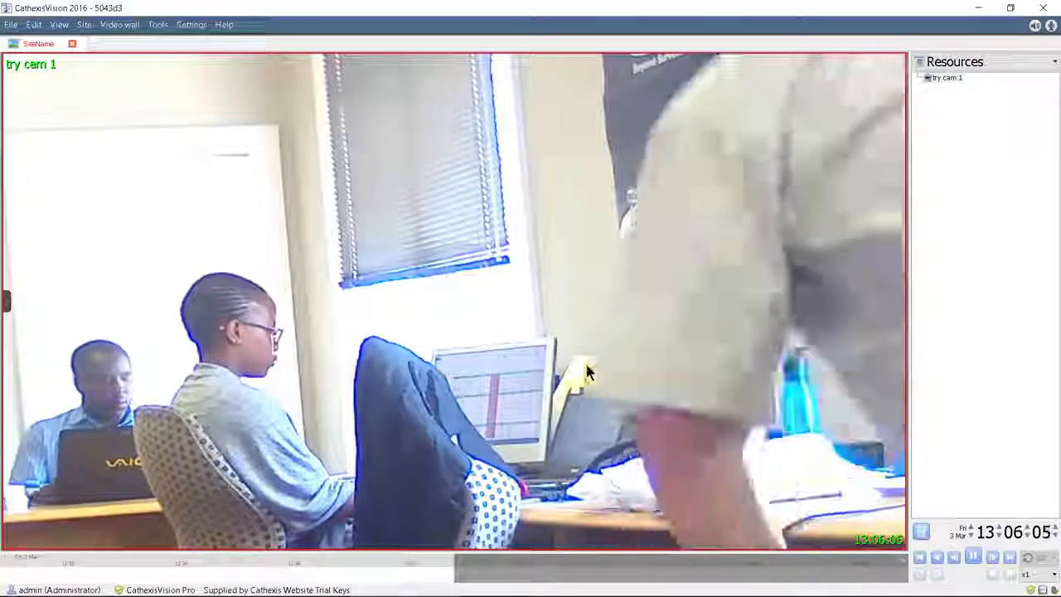